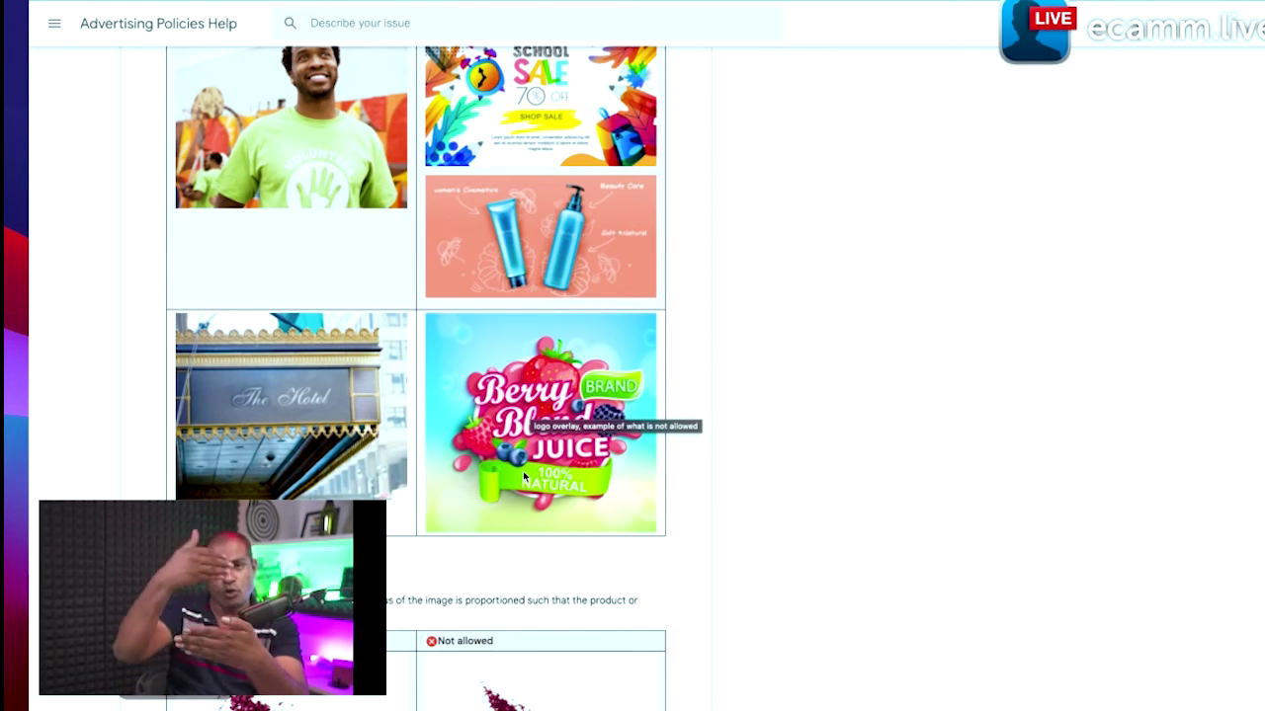
- Review the allowed and not-allowed image examples in the image extensions format requirements, and close the policy page
scroll(511, 438, down, 4)
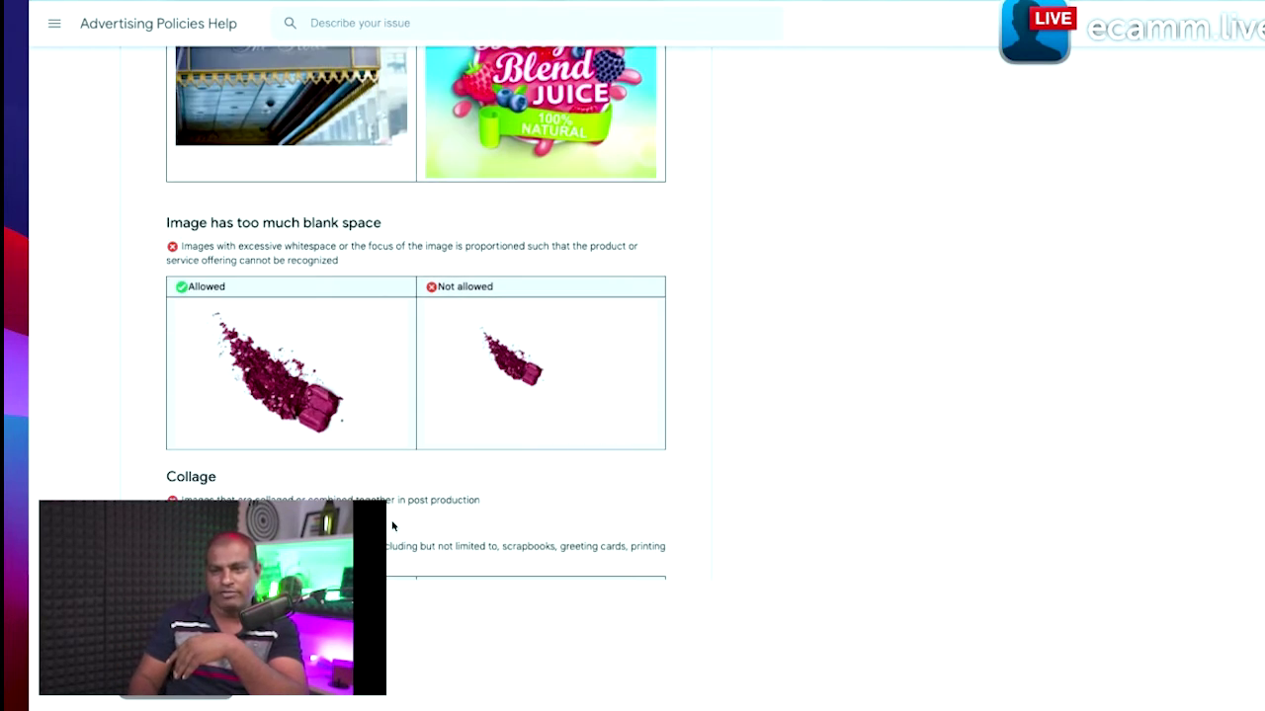
scroll(453, 395, down, 3)
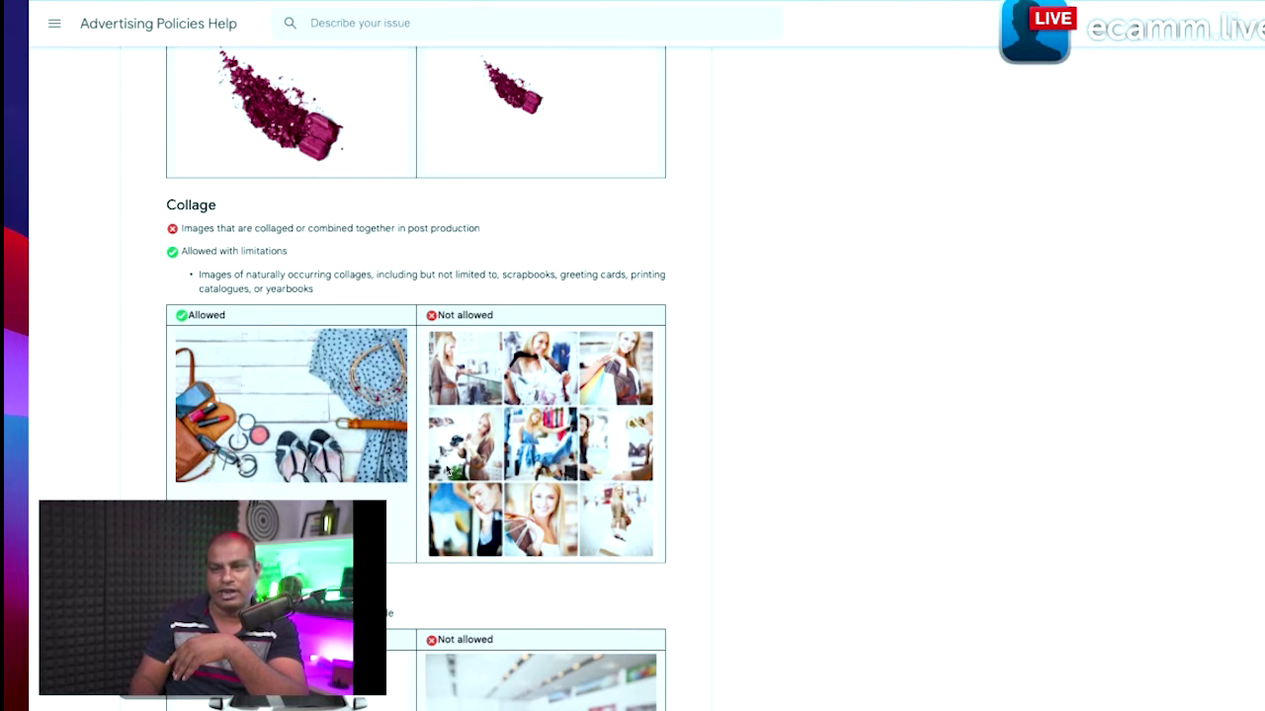
scroll(524, 478, down, 3)
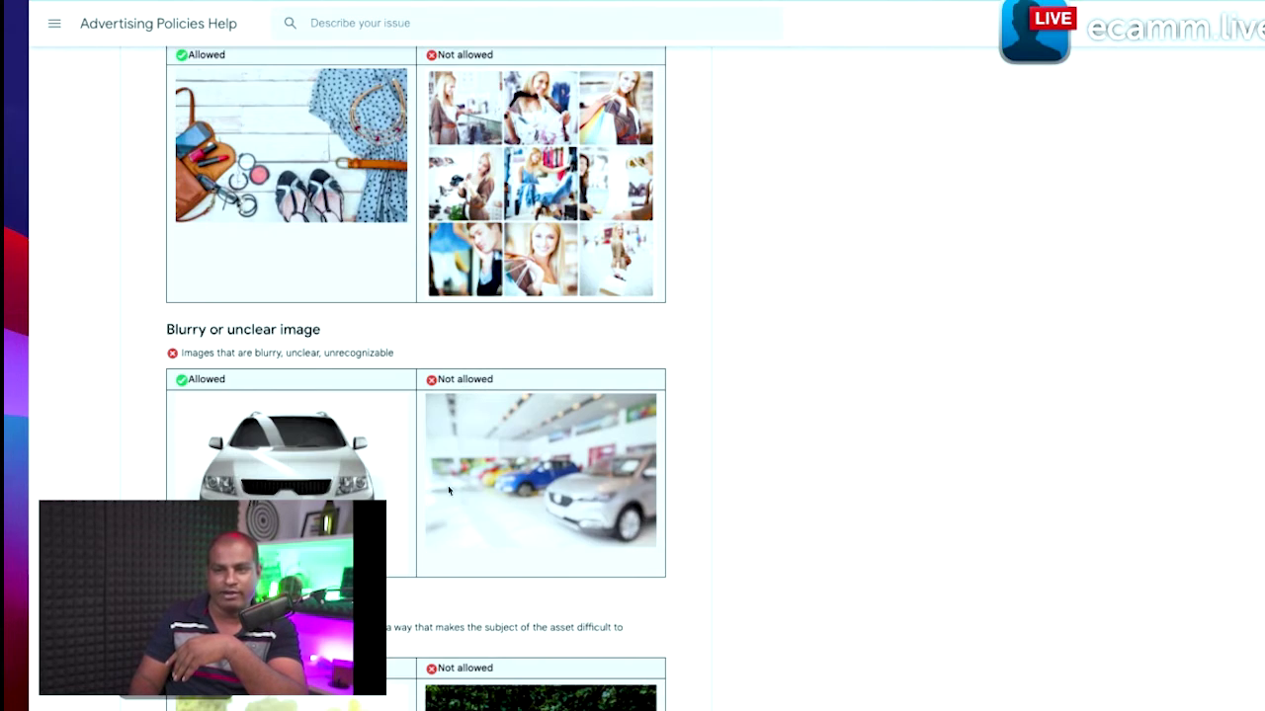
scroll(526, 464, down, 4)
scroll(524, 462, down, 4)
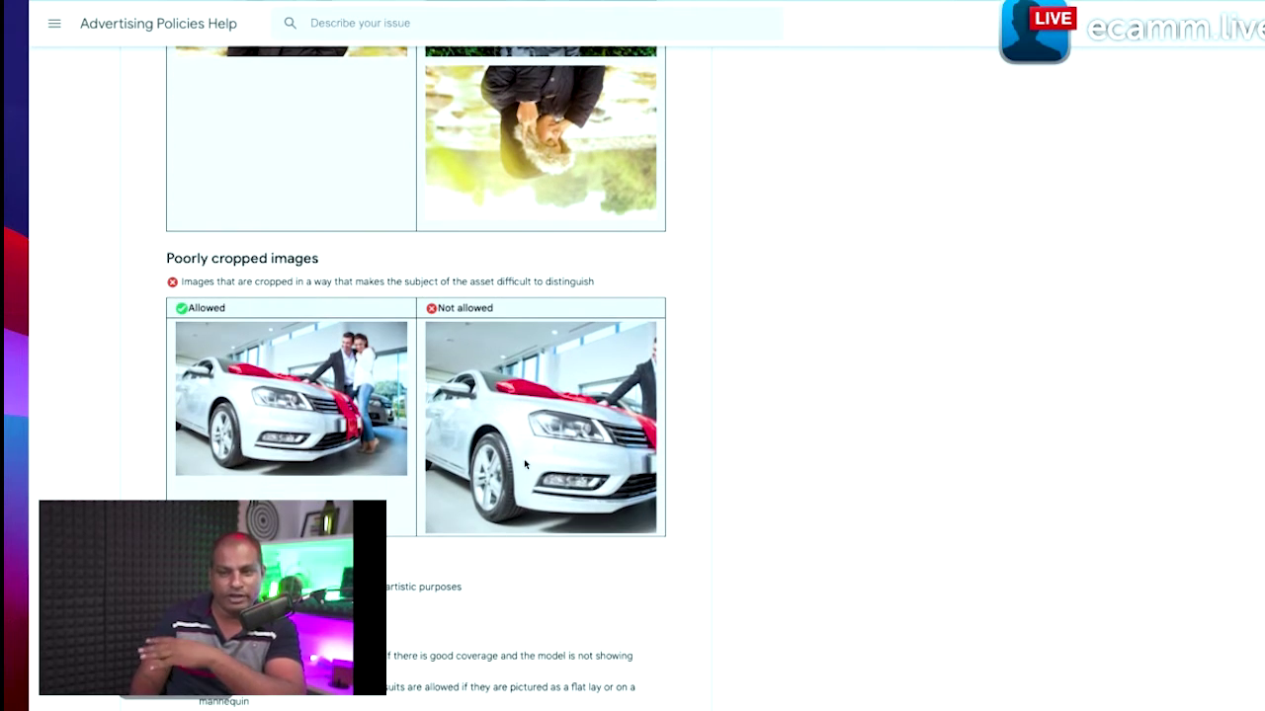
scroll(524, 464, down, 7)
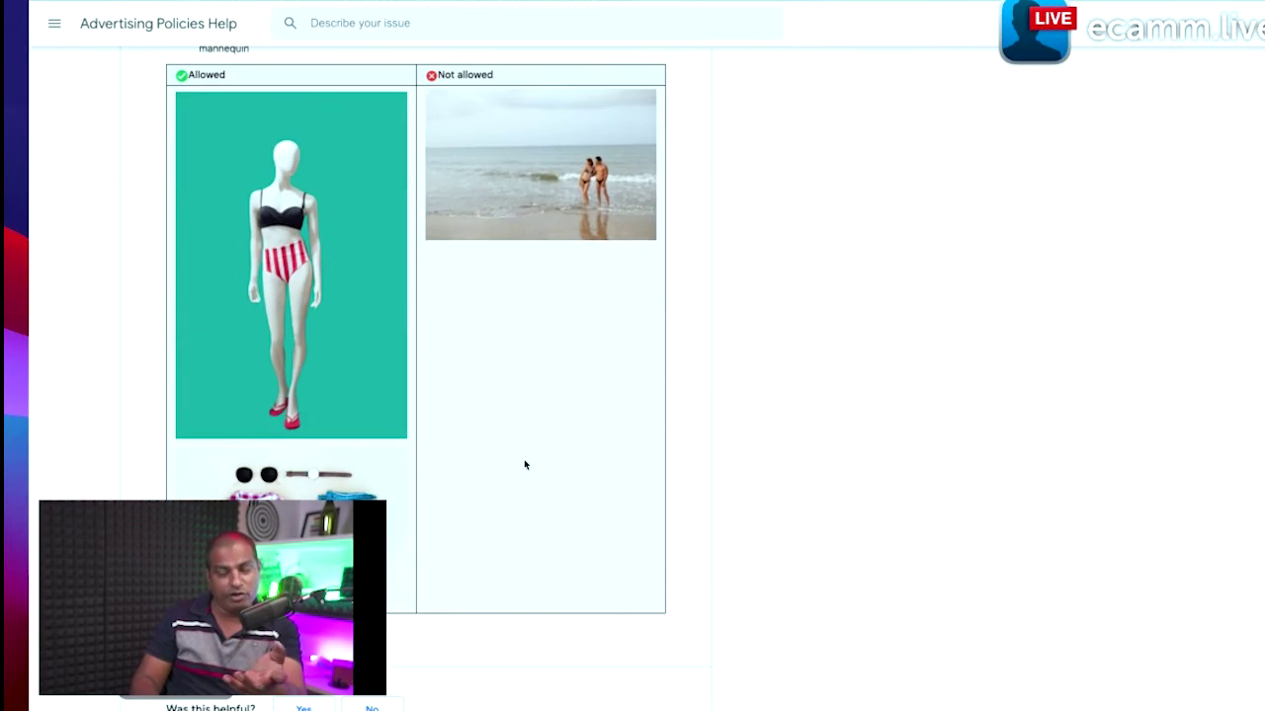
scroll(524, 466, up, 10)
scroll(509, 474, up, 20)
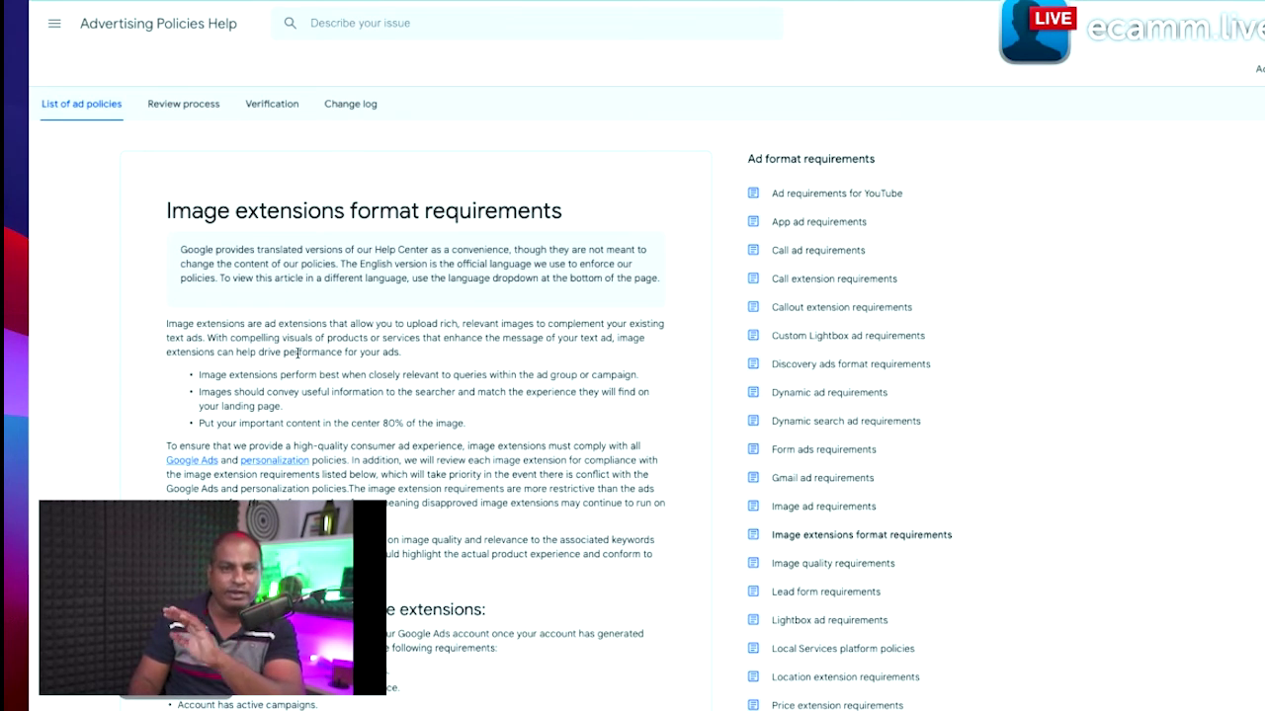
scroll(300, 358, down, 20)
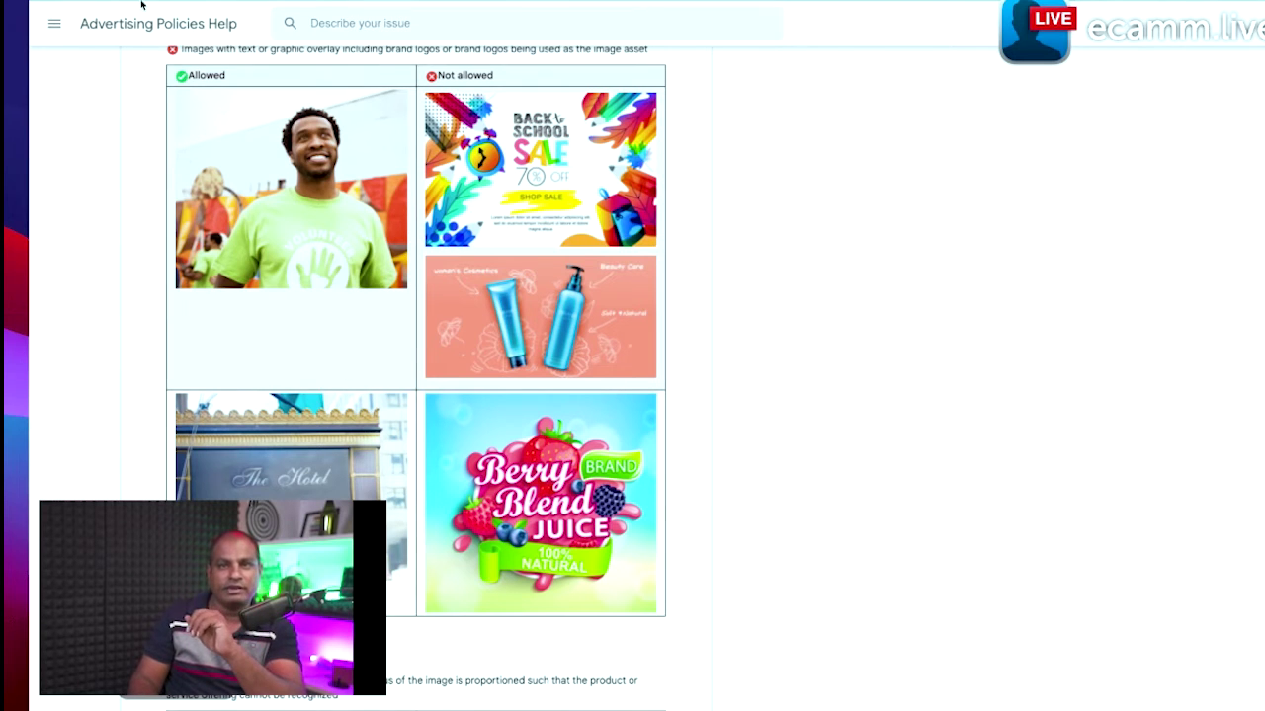
key(ctrl+w)
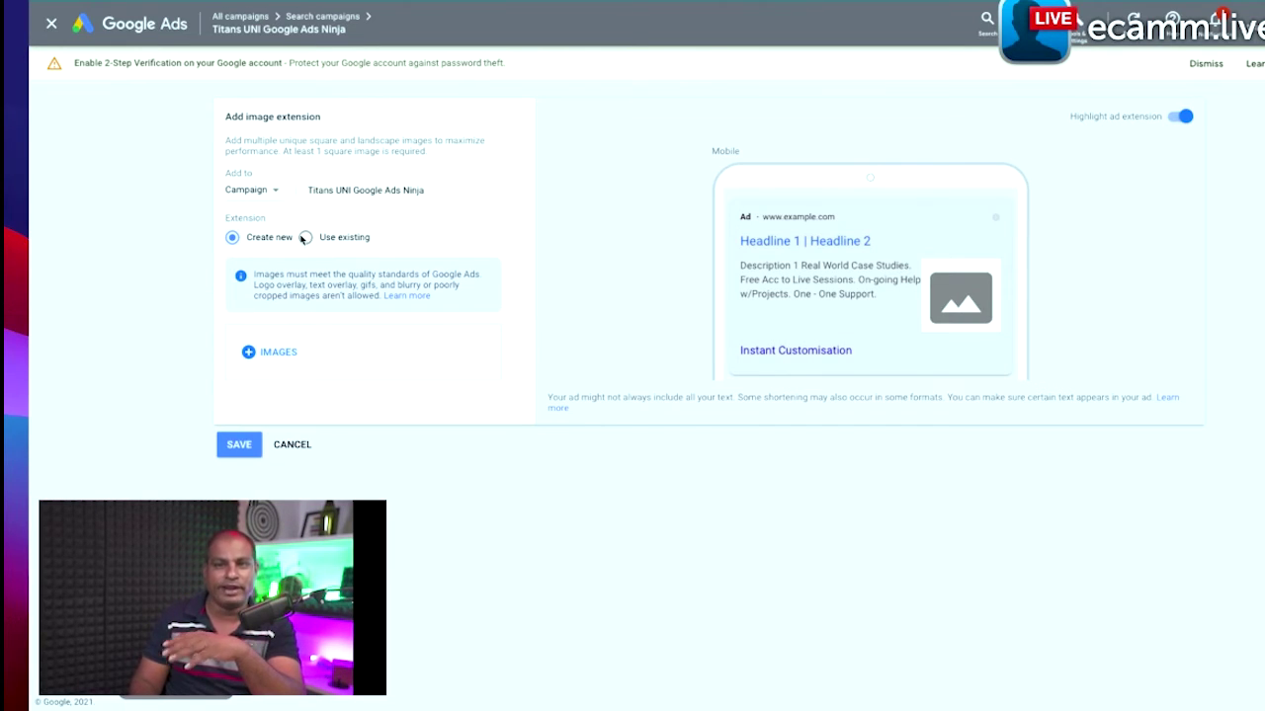
- Start adding images to the campaign's image extension and search the stock images for "education"
click(278, 351)
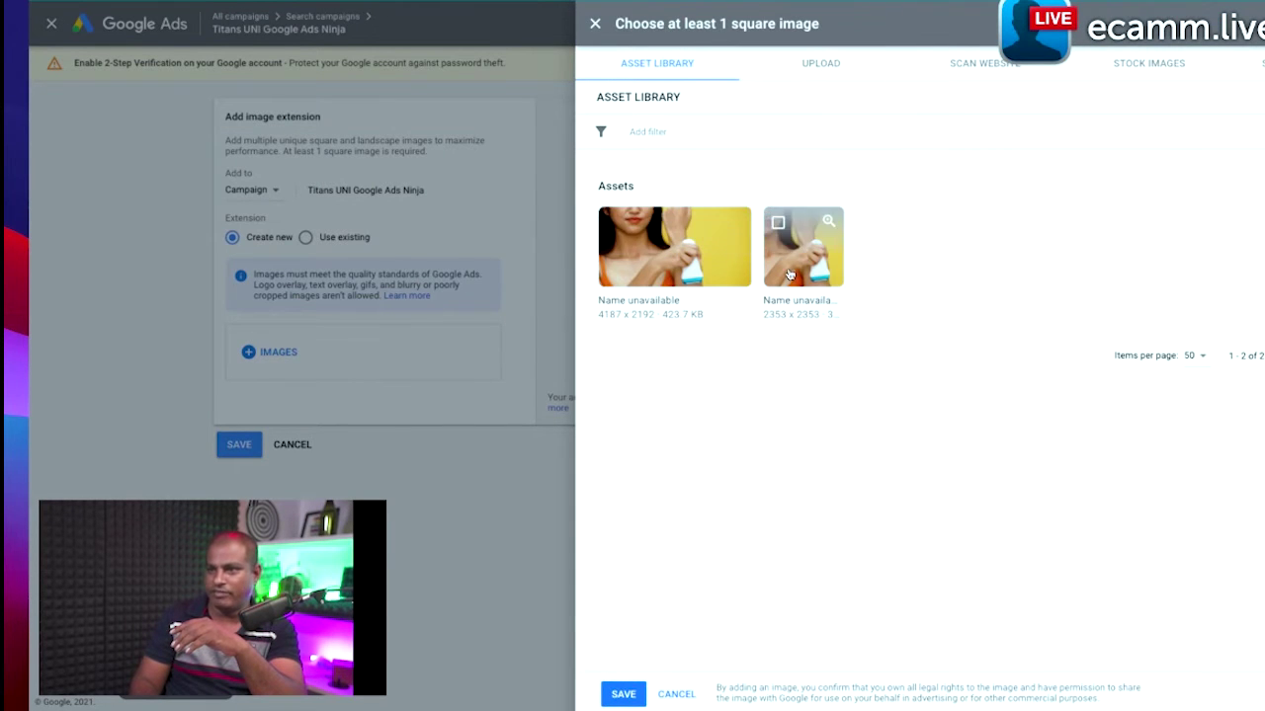
mouse_move(735, 259)
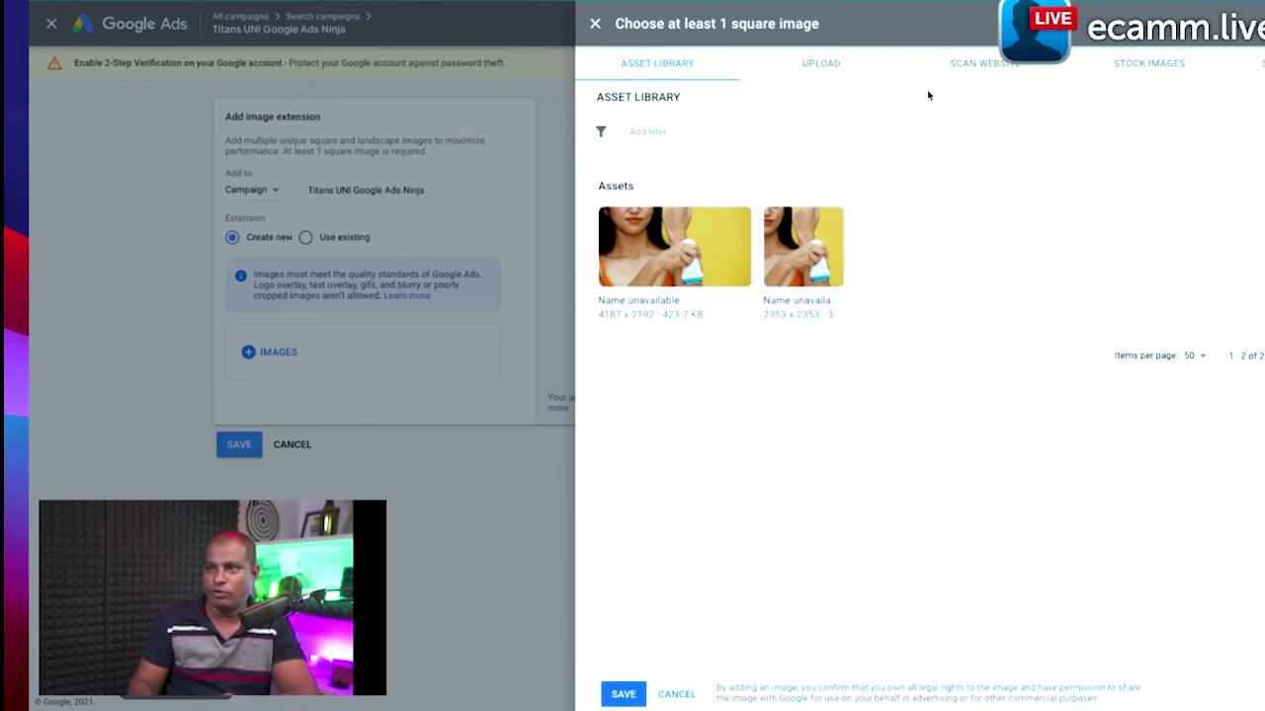
click(819, 65)
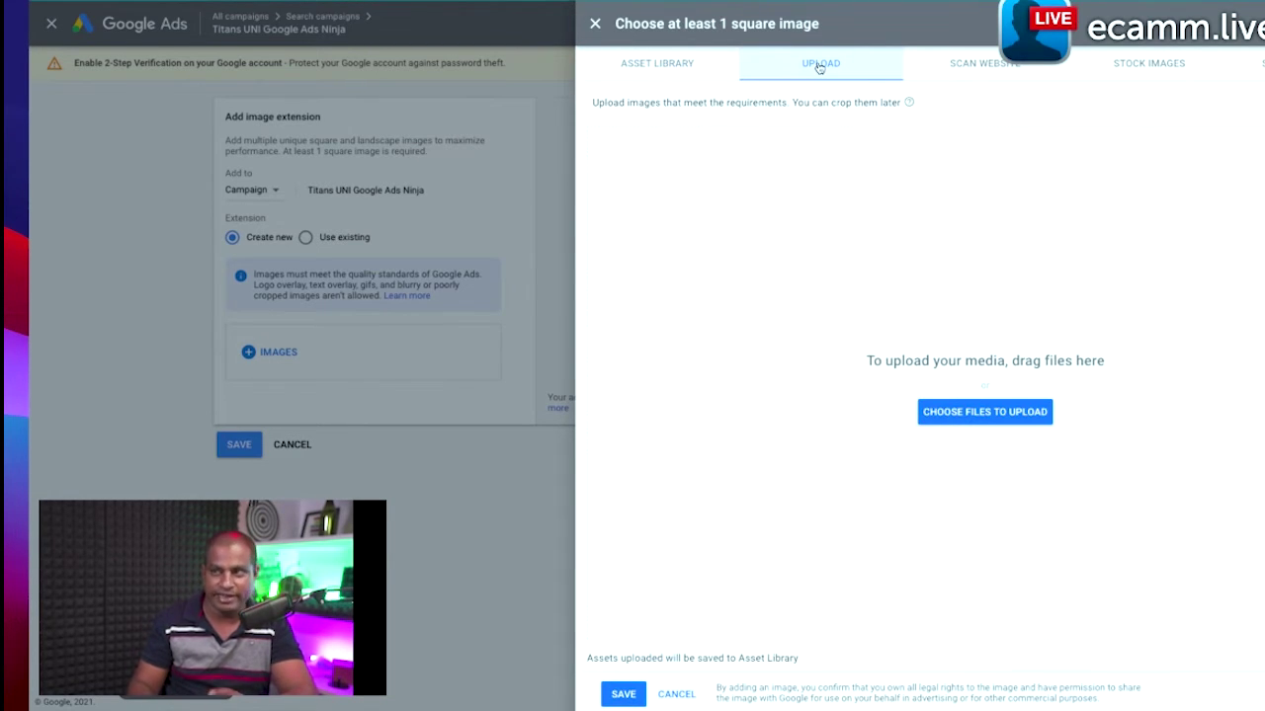
click(1116, 79)
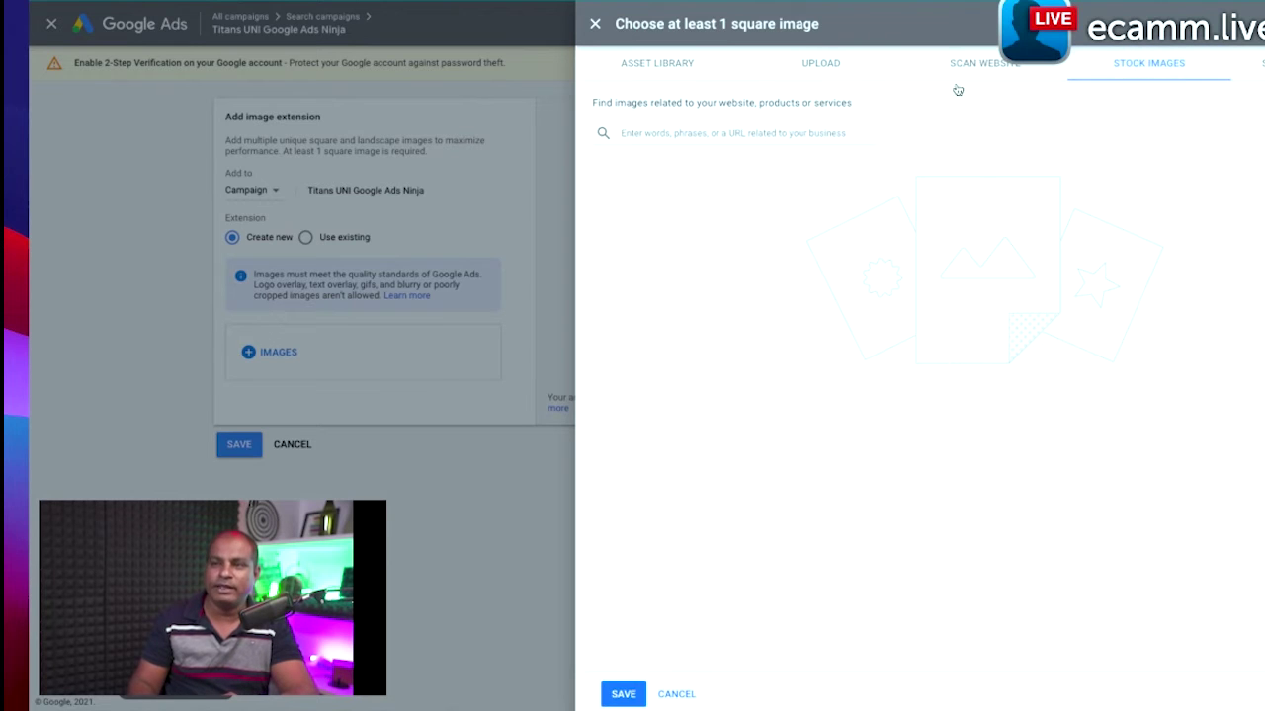
click(802, 139)
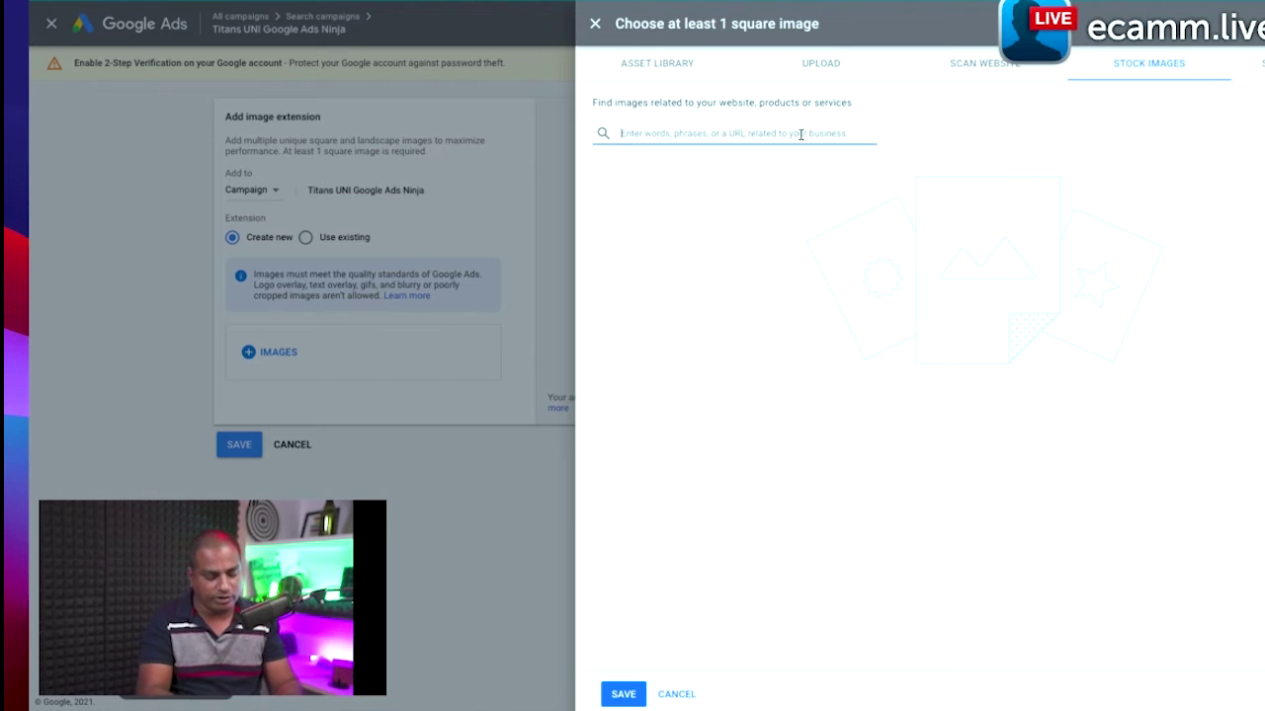
text(dducatio)
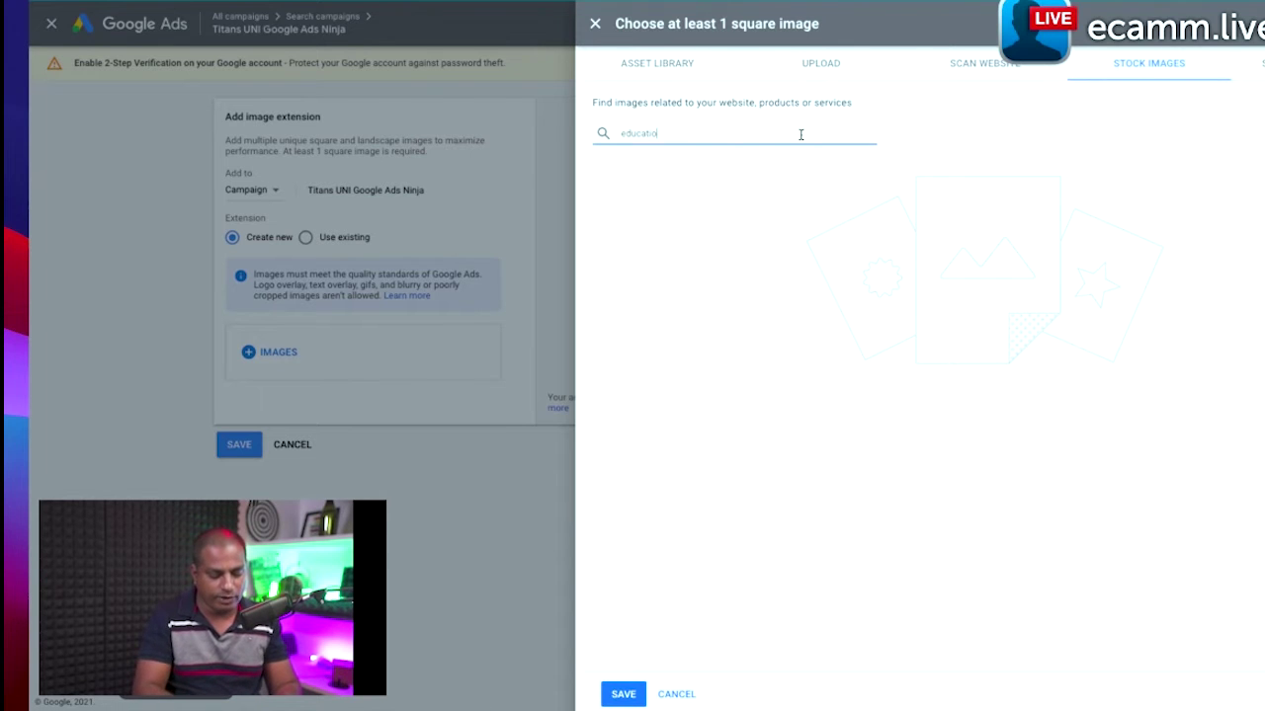
text(n)
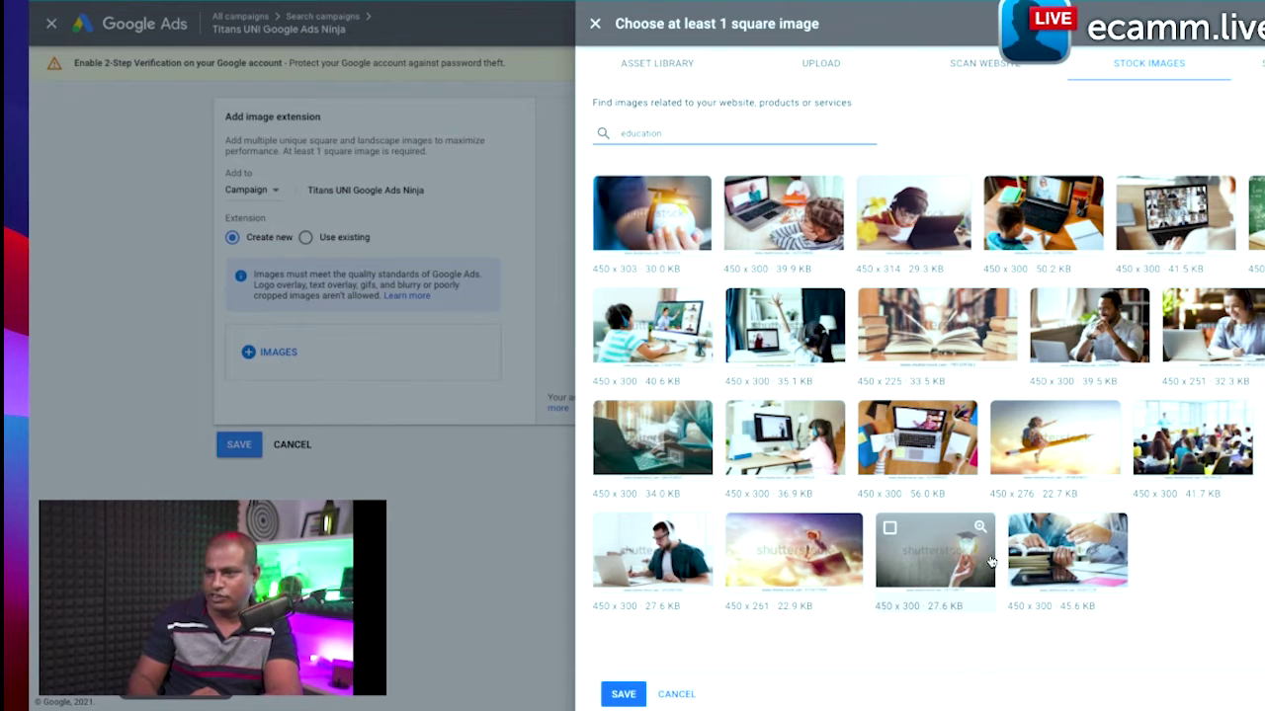
- Try to add the stock photo of the child riding a pencil, adjusting the 1:1 crop and selecting both the 1:1 and 1.91:1 ratios
click(1067, 439)
drag(847, 288, 798, 285)
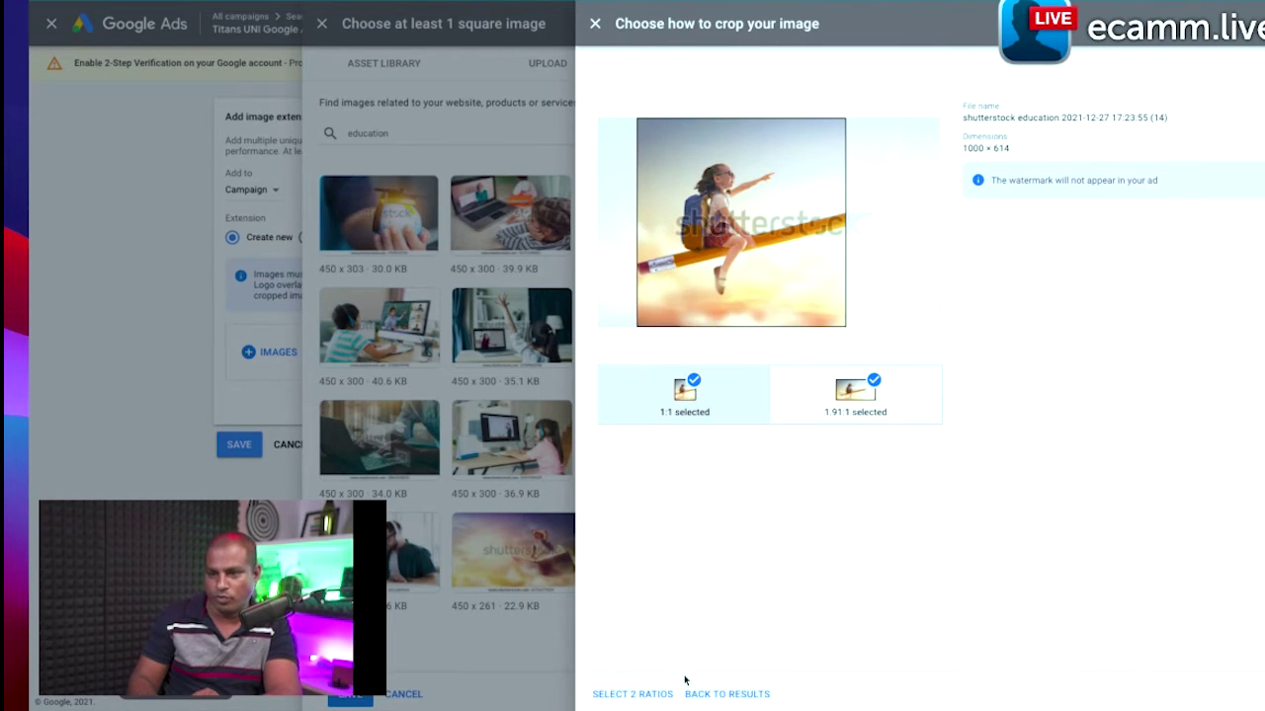
click(643, 696)
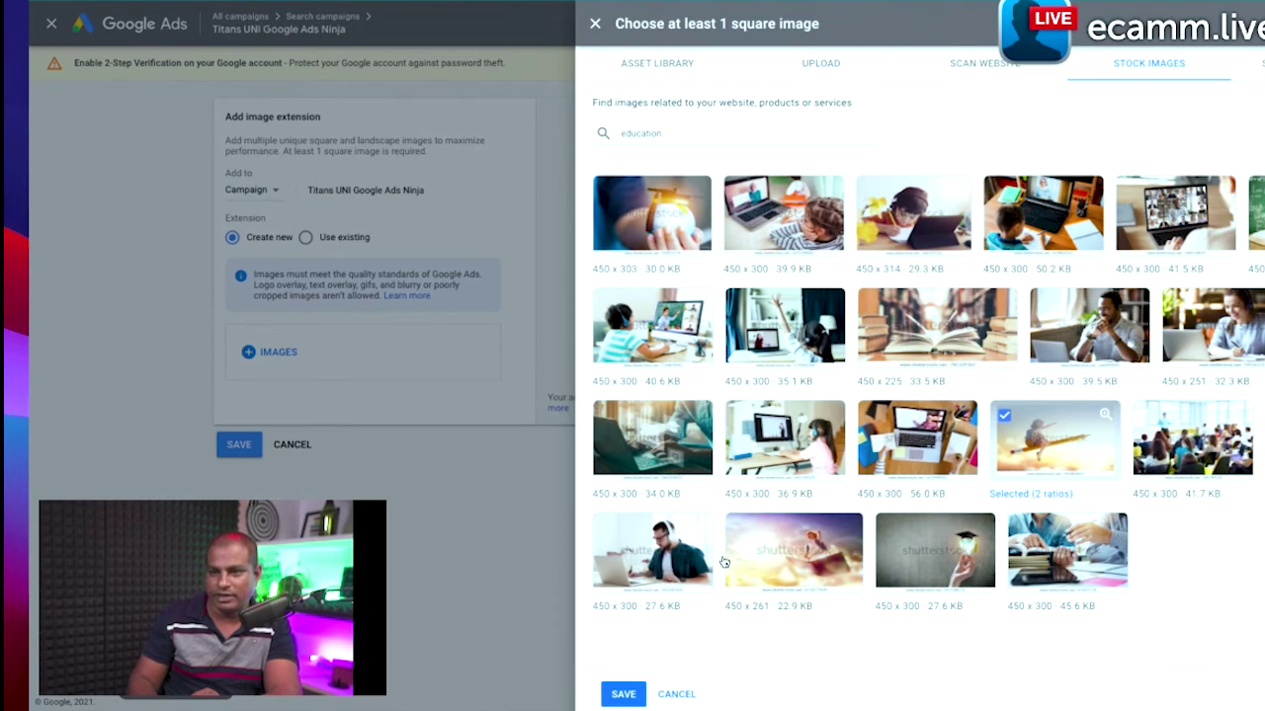
click(622, 696)
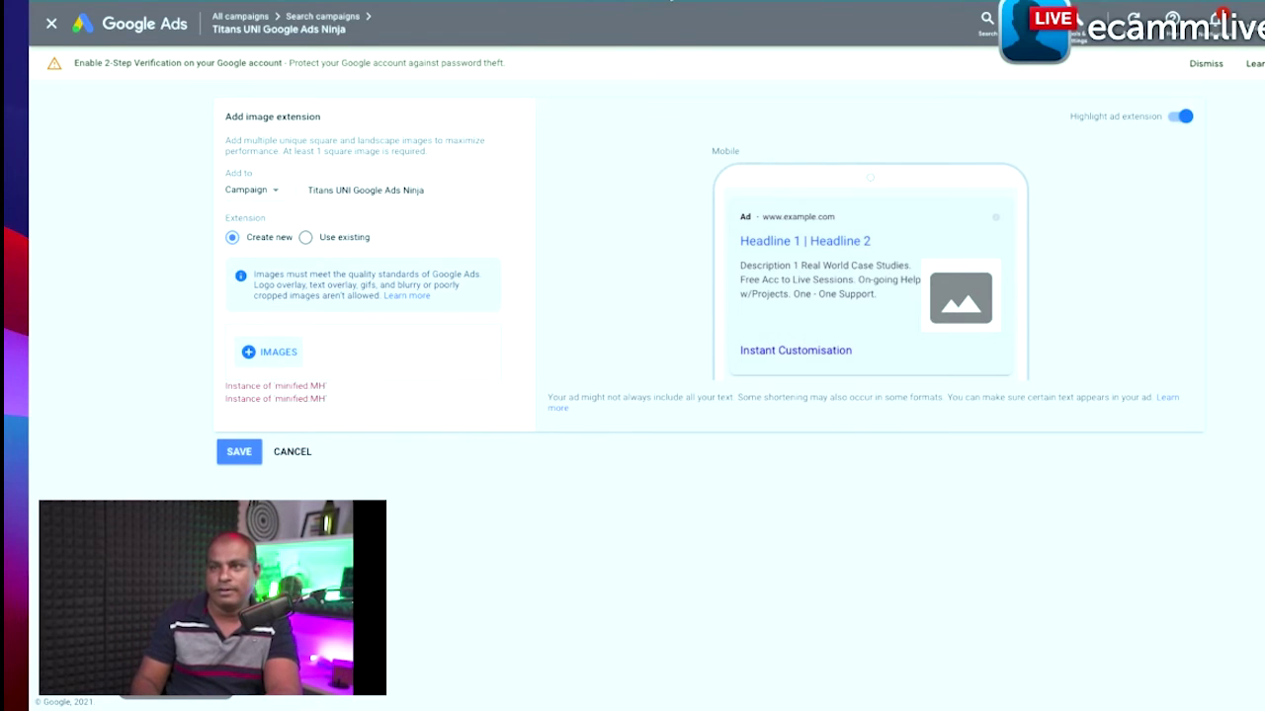
- Inspect the red error text beneath the image selection in the image extension form
mouse_move(692, 2)
click(732, 2)
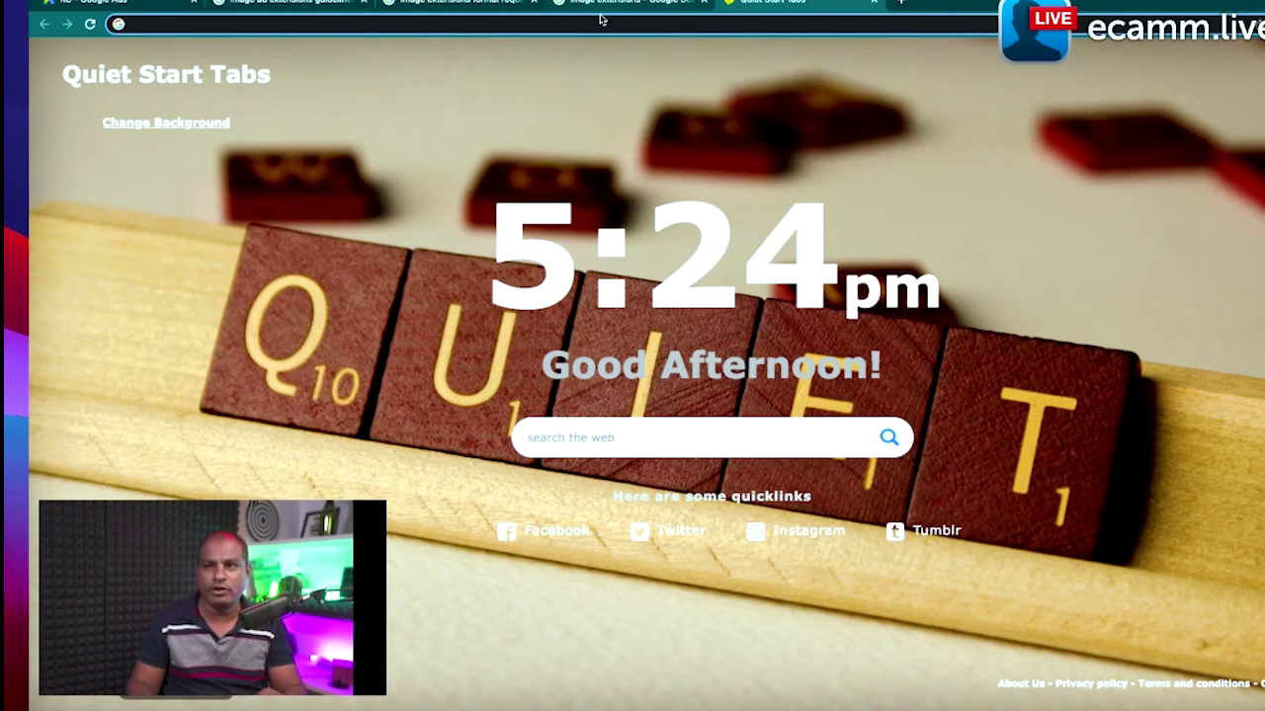
click(126, 6)
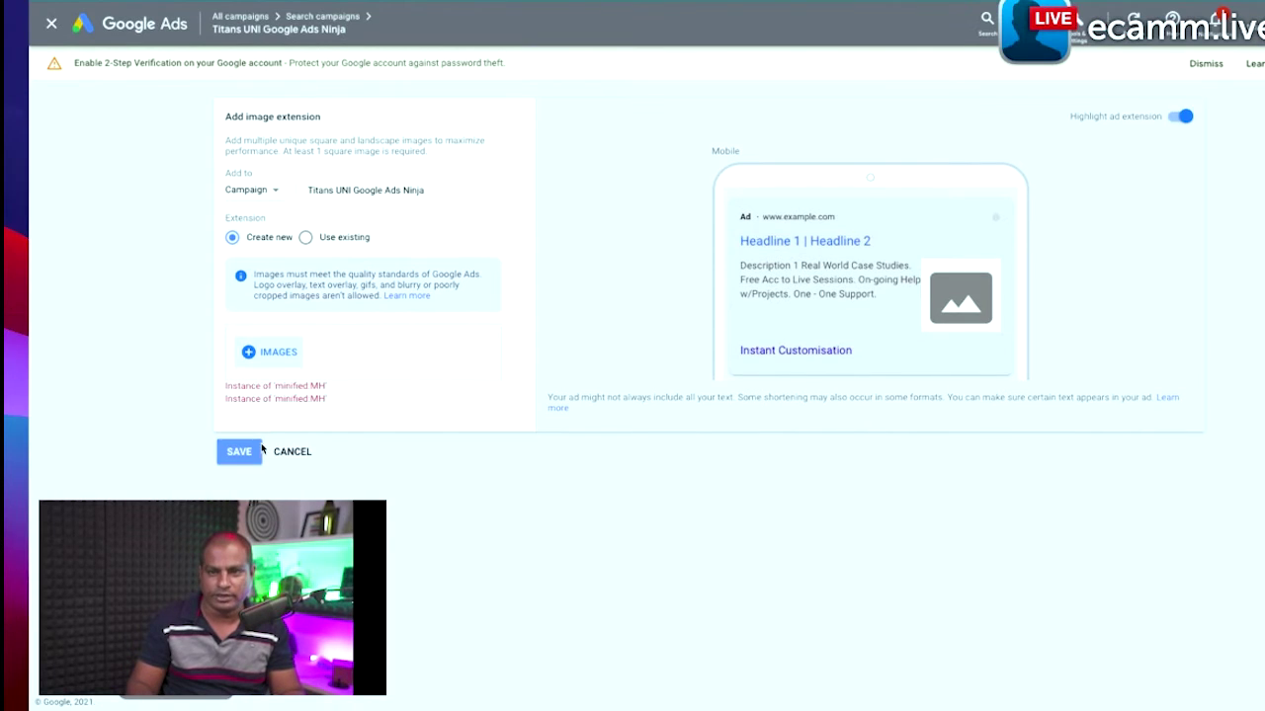
drag(226, 386, 302, 398)
click(361, 406)
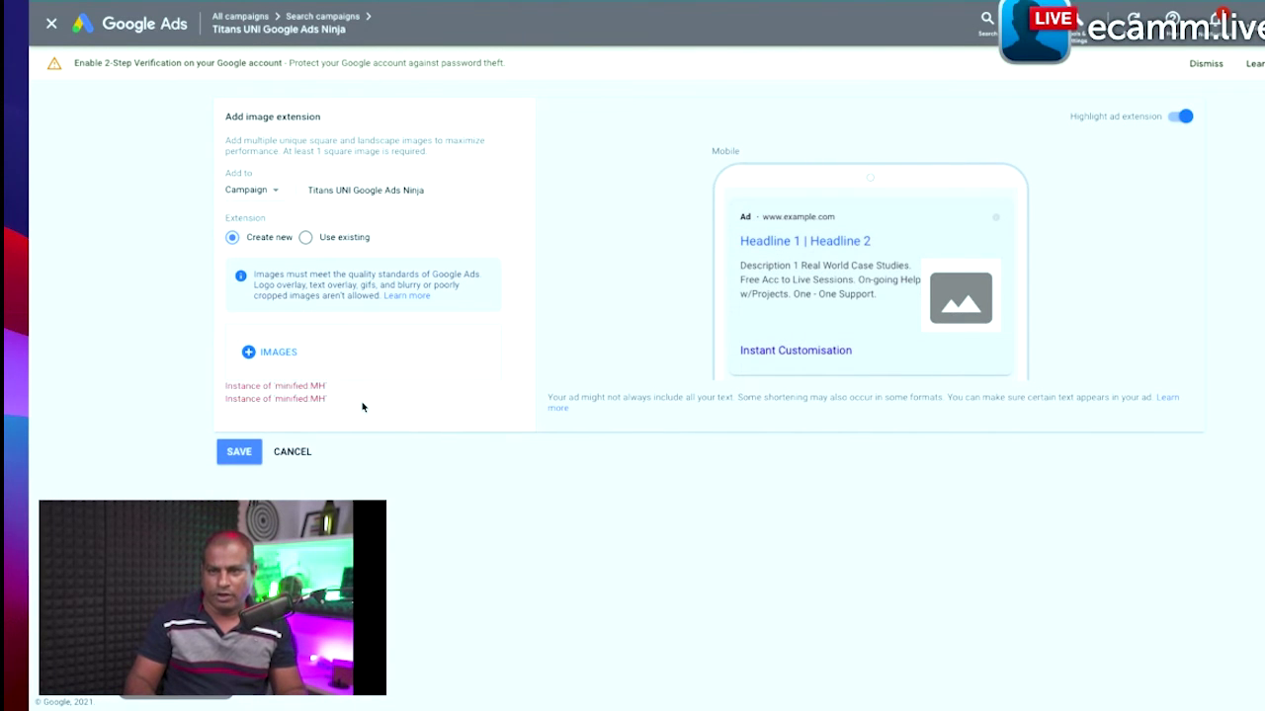
- Go to unsplash.com and search for "education" photos
key(ctrl+Tab)
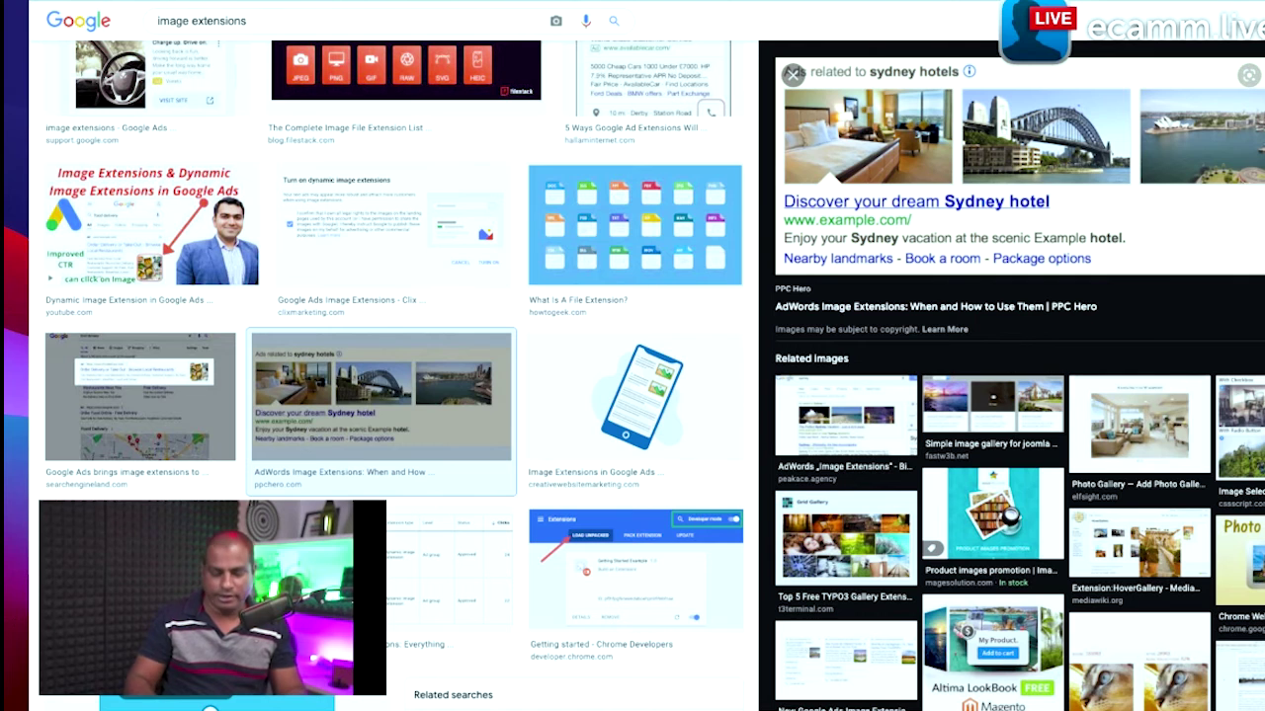
key(super+l)
text(unsplash.com)
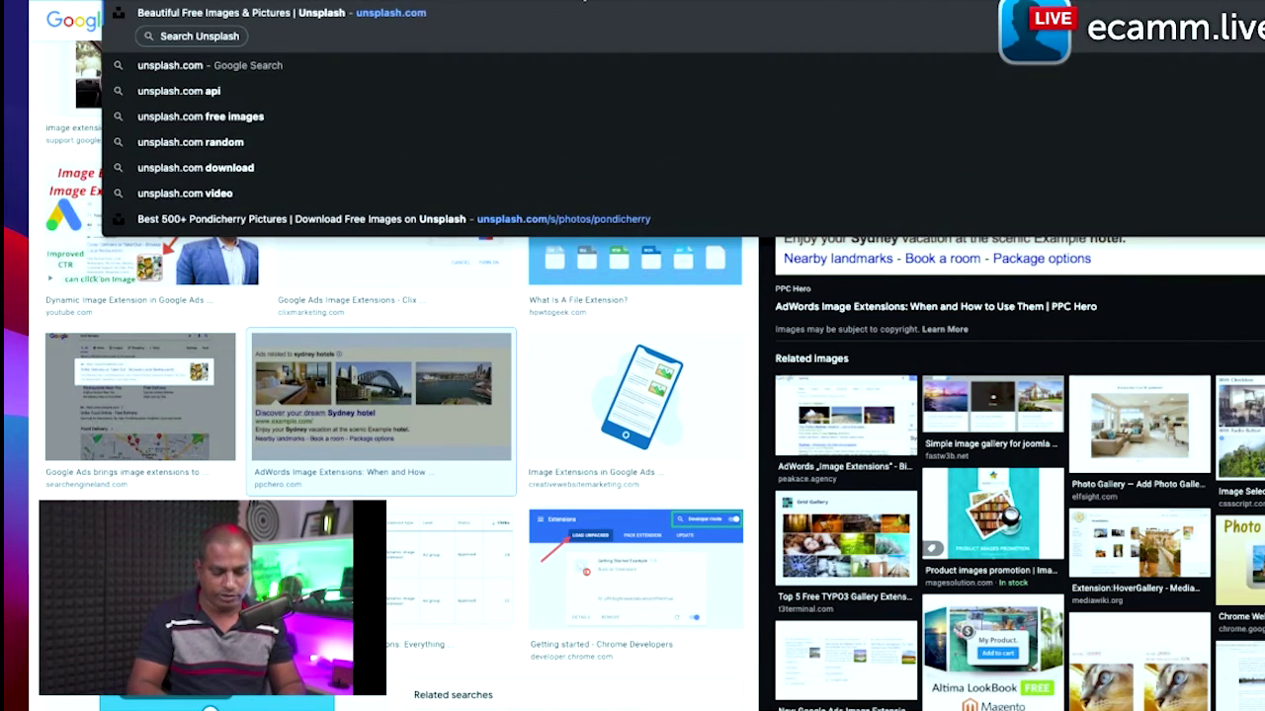
key(Return)
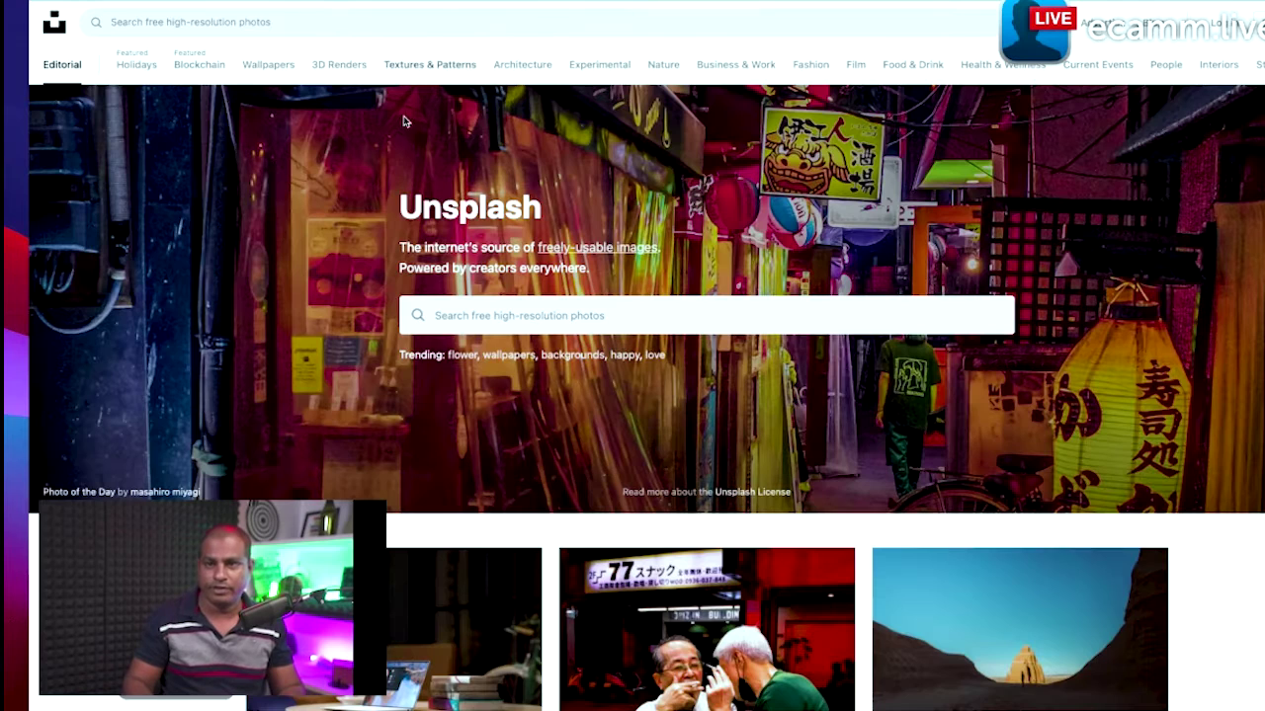
click(484, 318)
text(e)
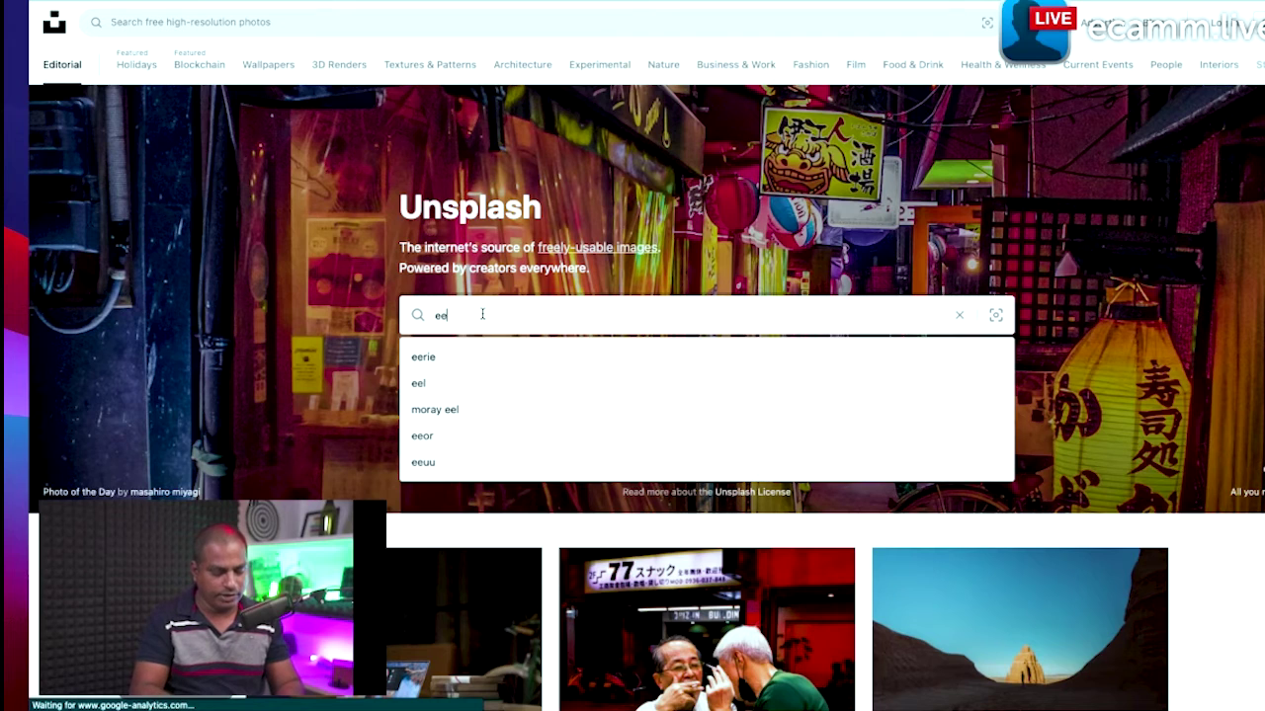
text(ducation)
key(Return)
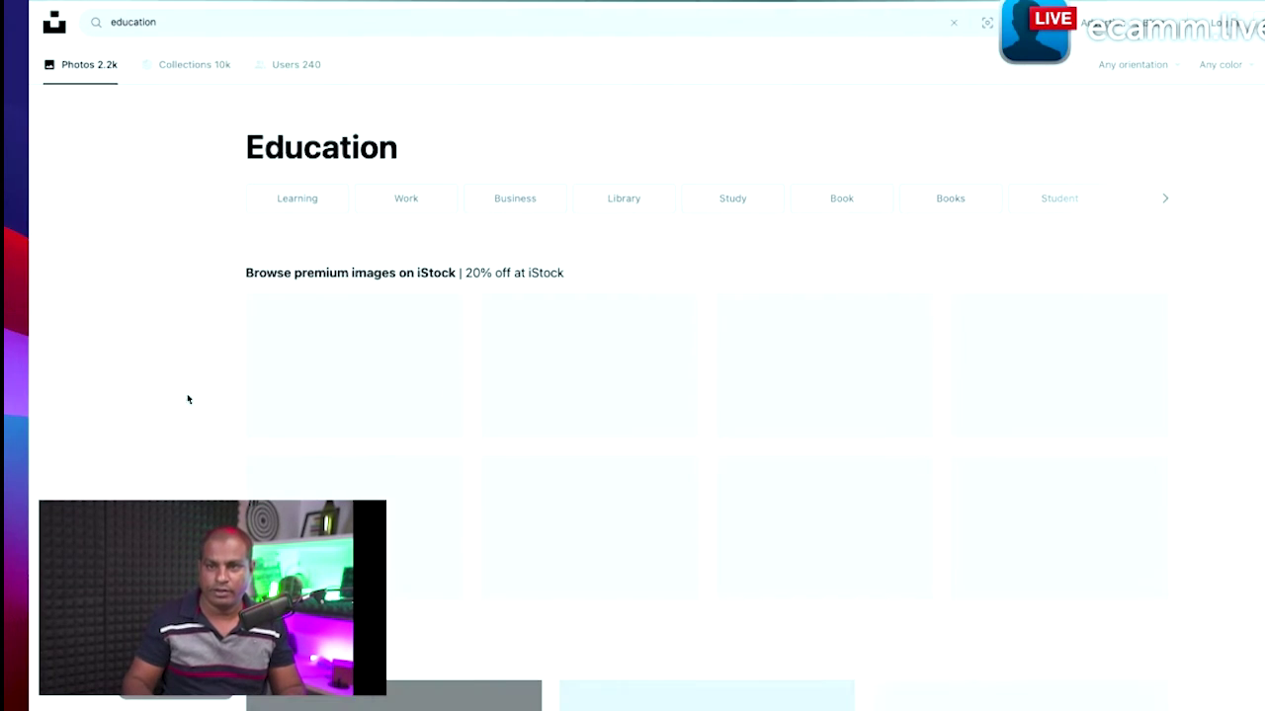
- Download the photo of the red apple on stacked books with ABC blocks in Small size and close its preview
scroll(361, 379, down, 5)
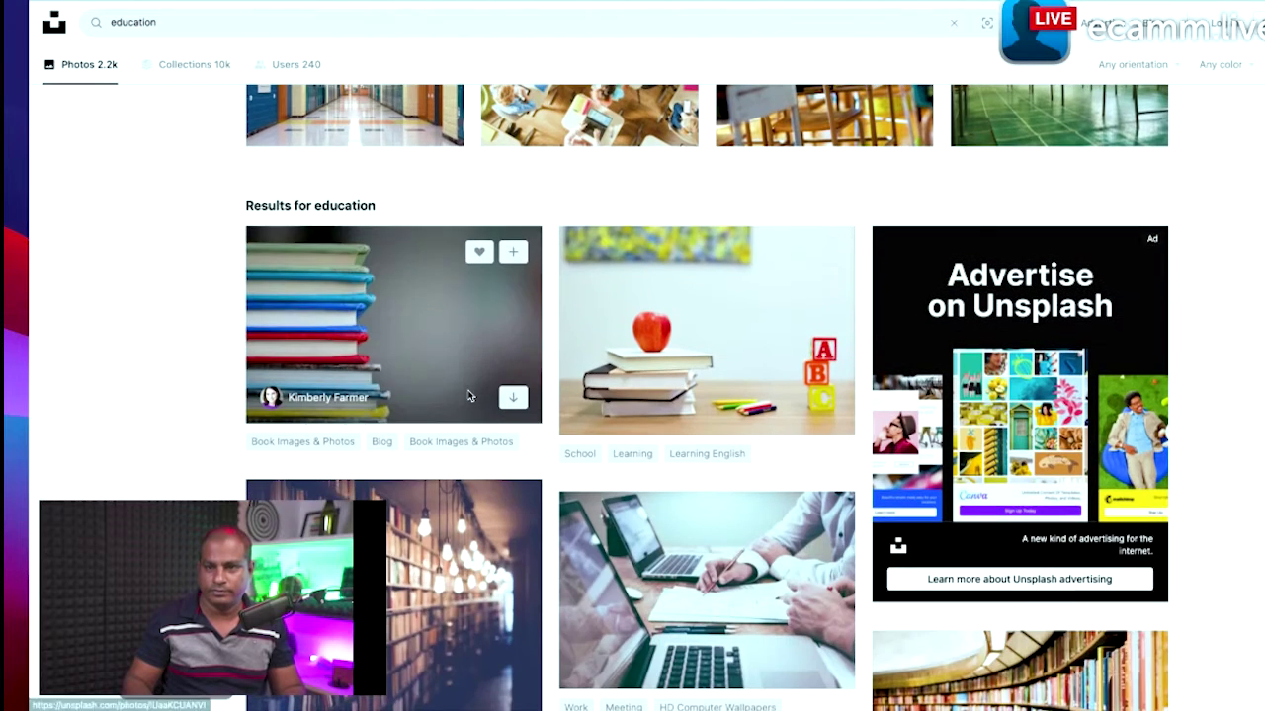
click(842, 295)
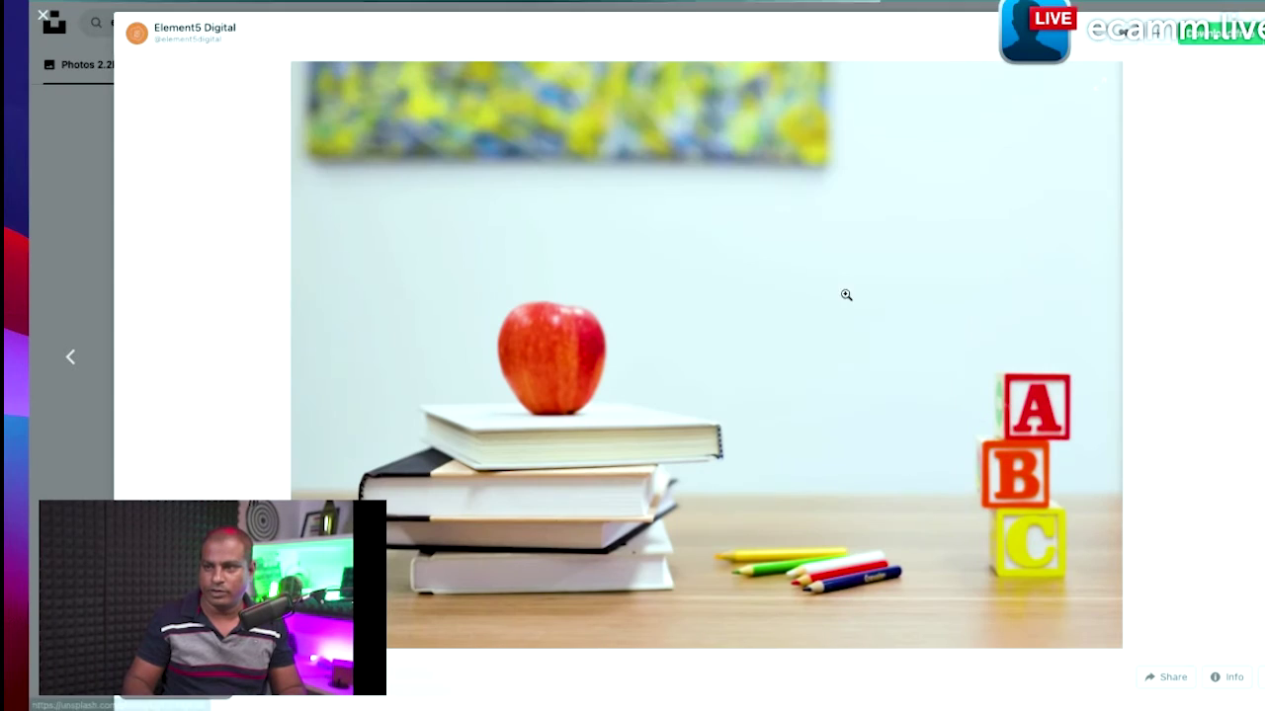
click(1247, 30)
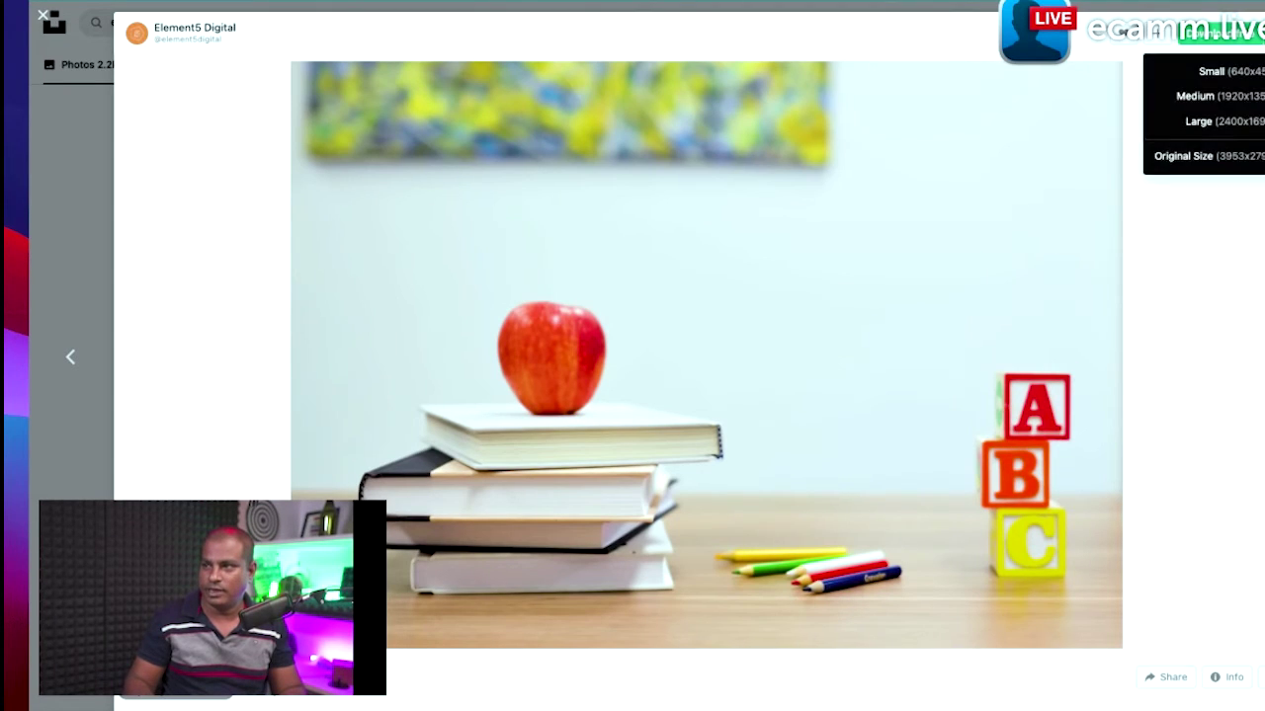
click(1230, 70)
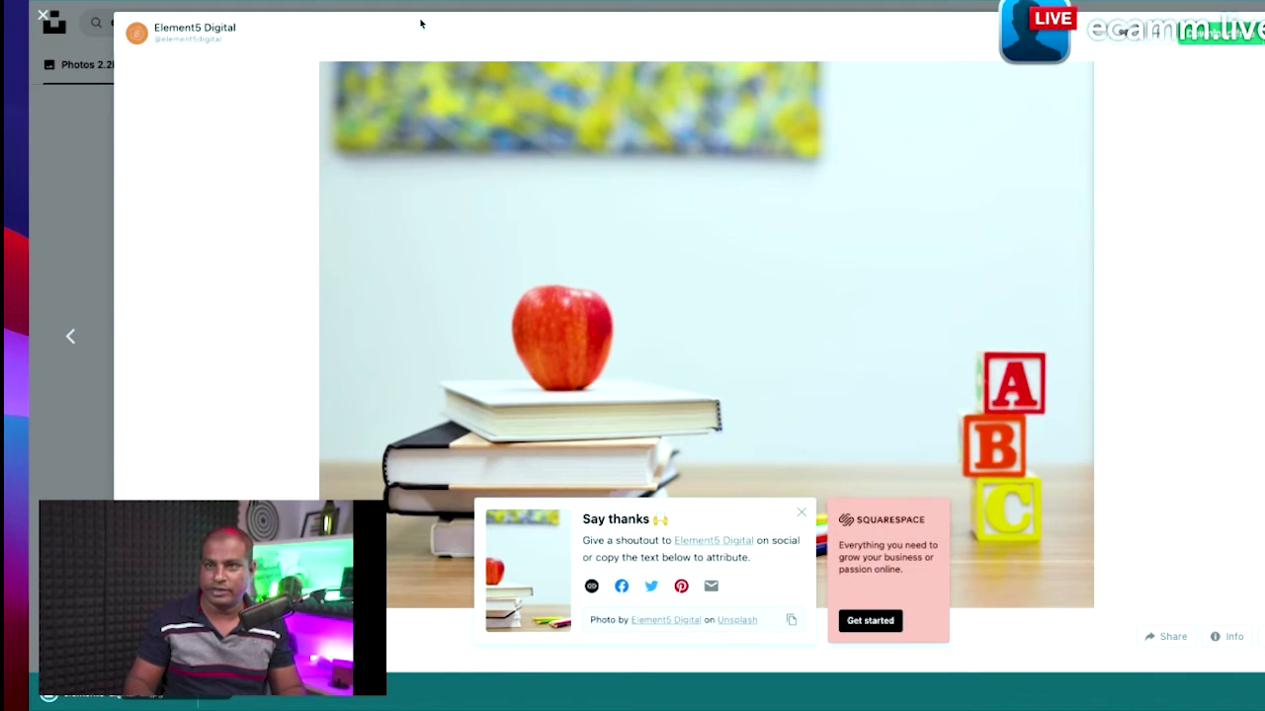
click(42, 15)
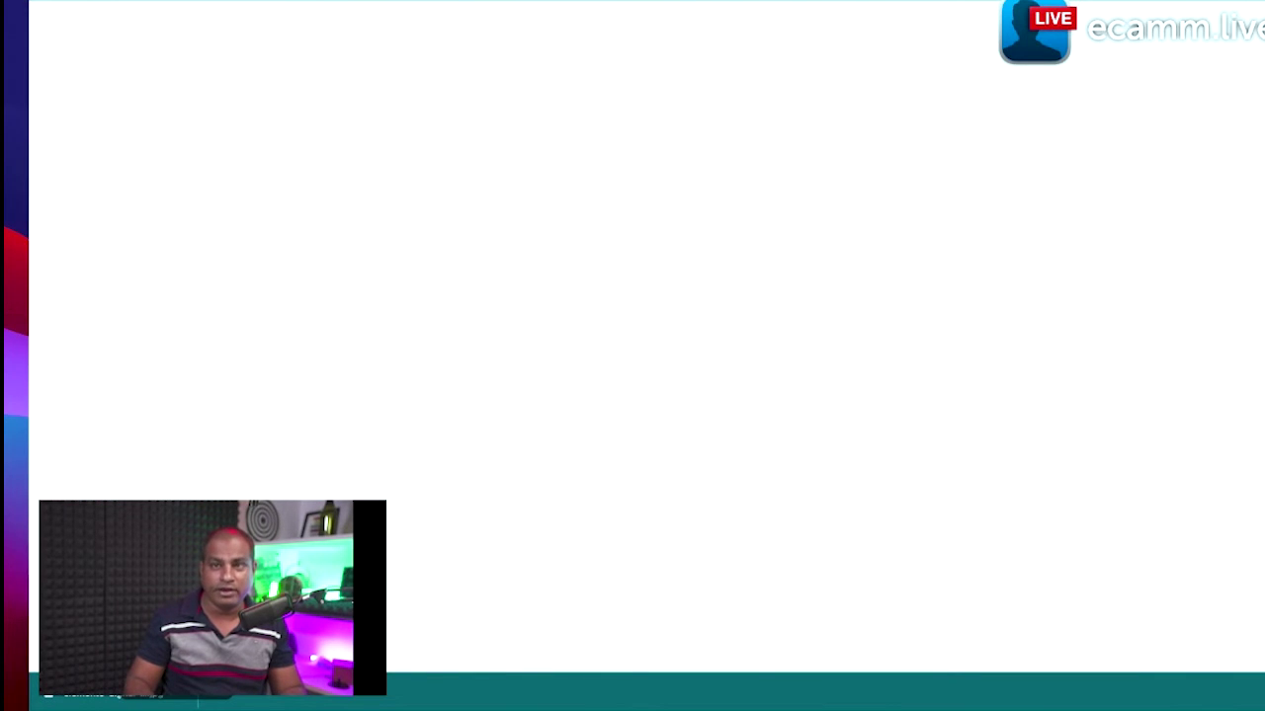
- Return to the Google Ads image extension form and upload the downloaded element5-digital apple-and-books photo from Downloads
key(ctrl+Tab)
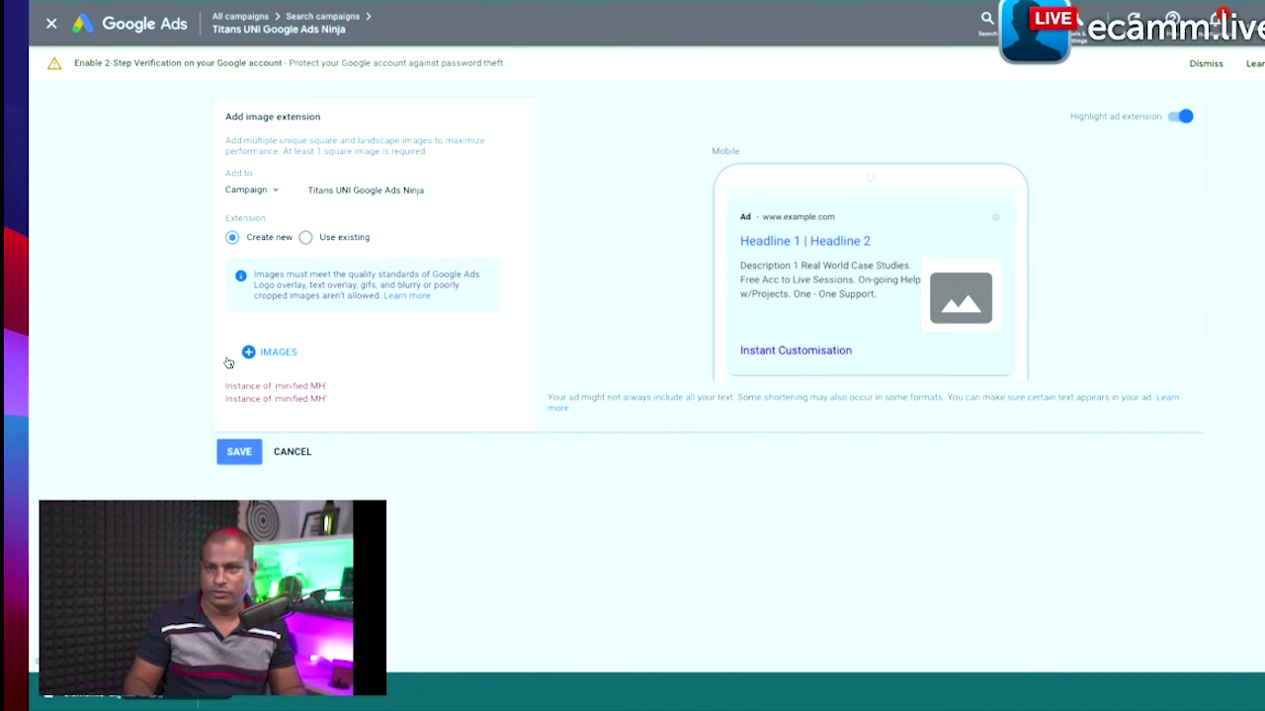
click(272, 351)
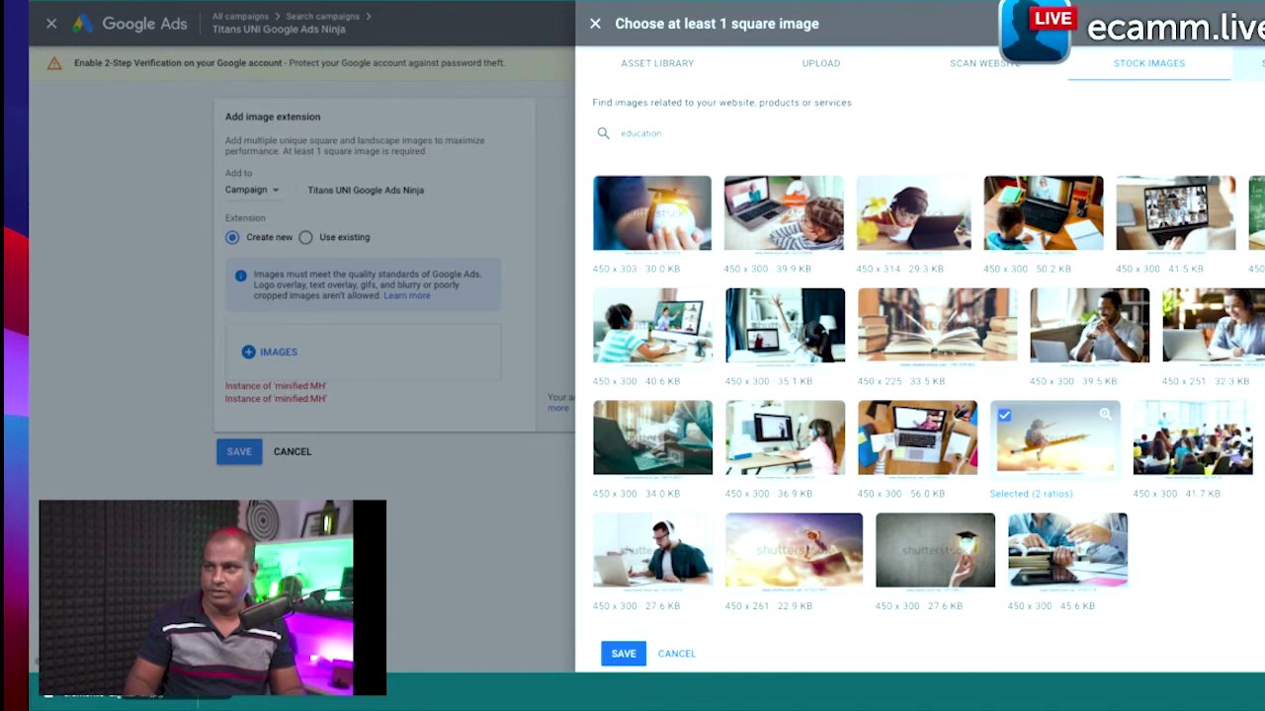
click(1250, 62)
click(679, 67)
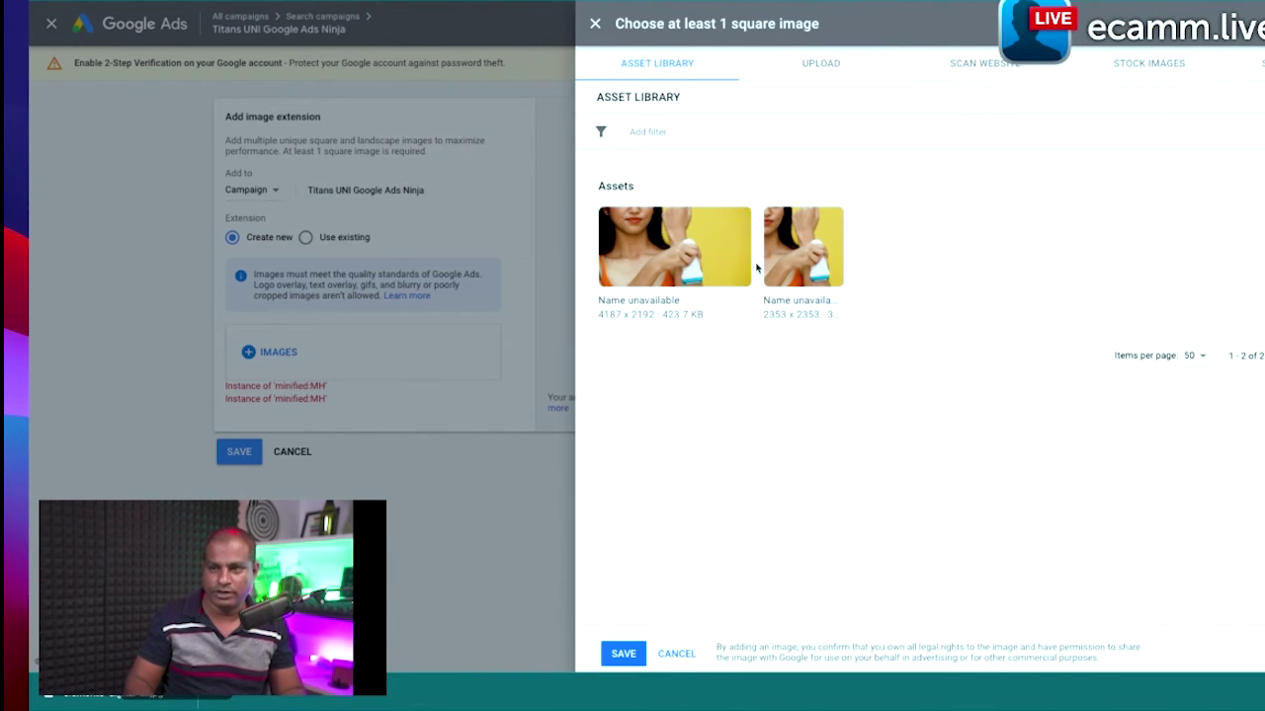
click(828, 81)
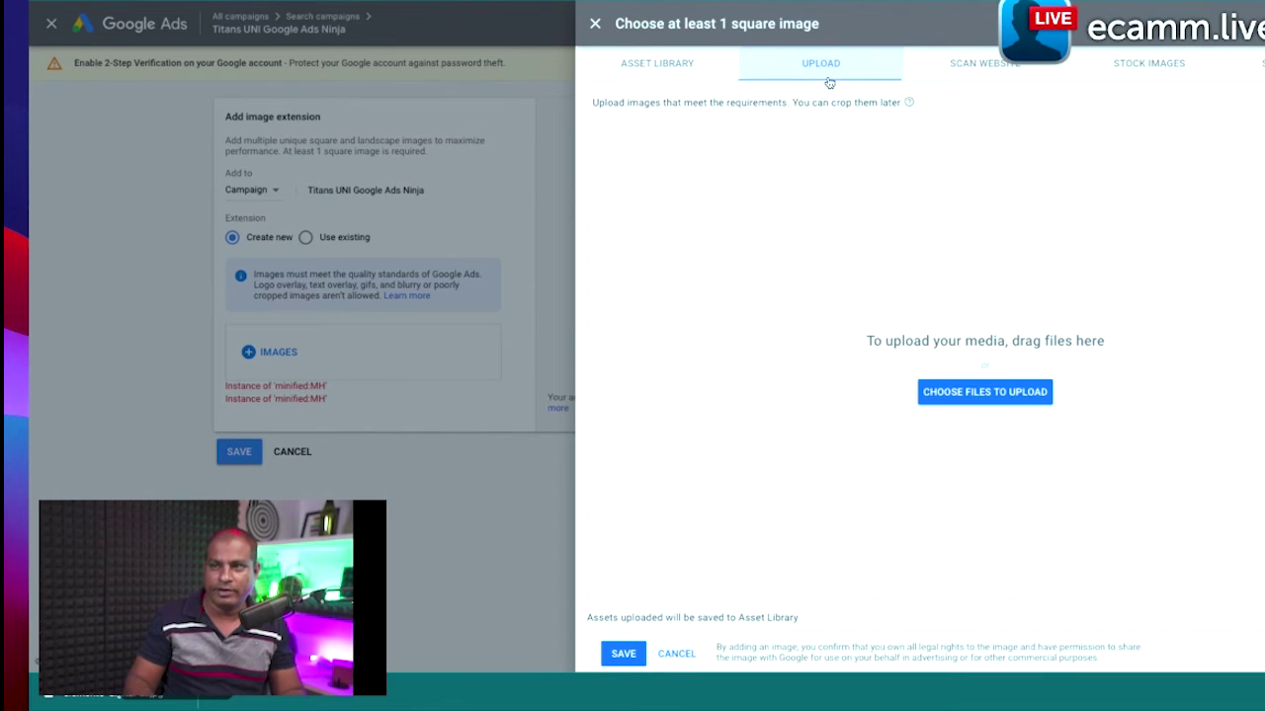
click(976, 392)
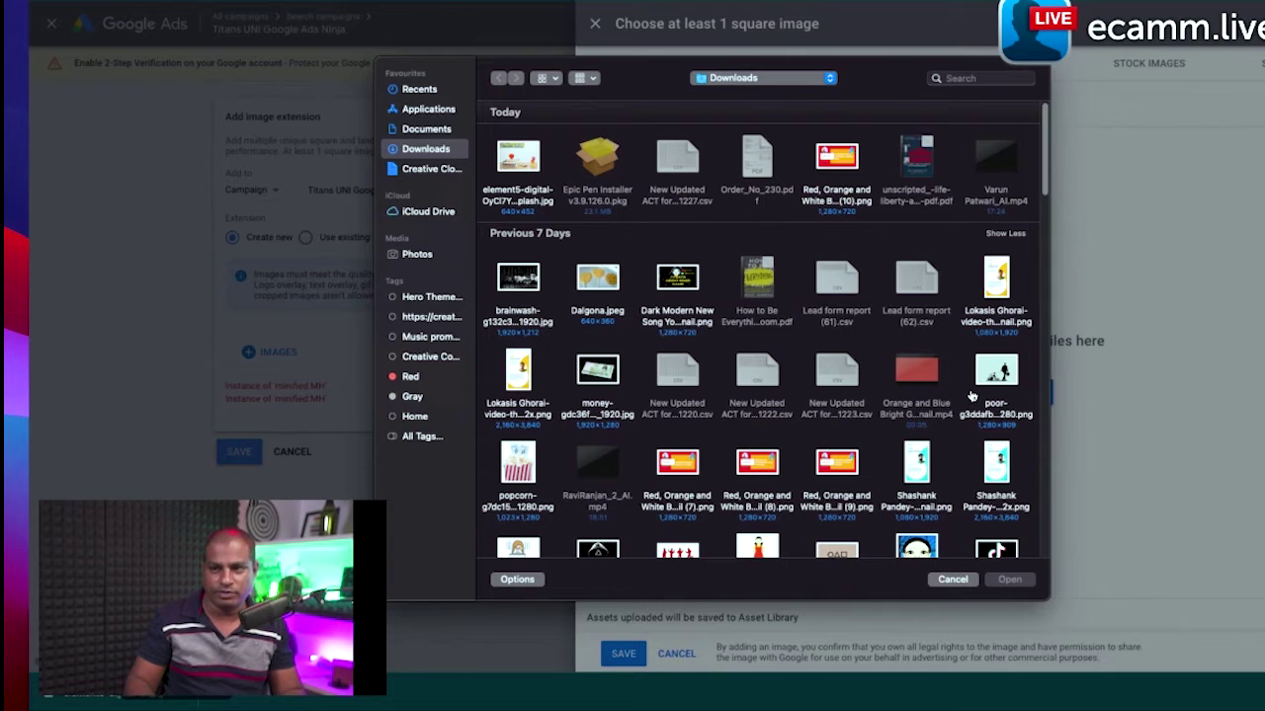
click(516, 164)
click(1009, 579)
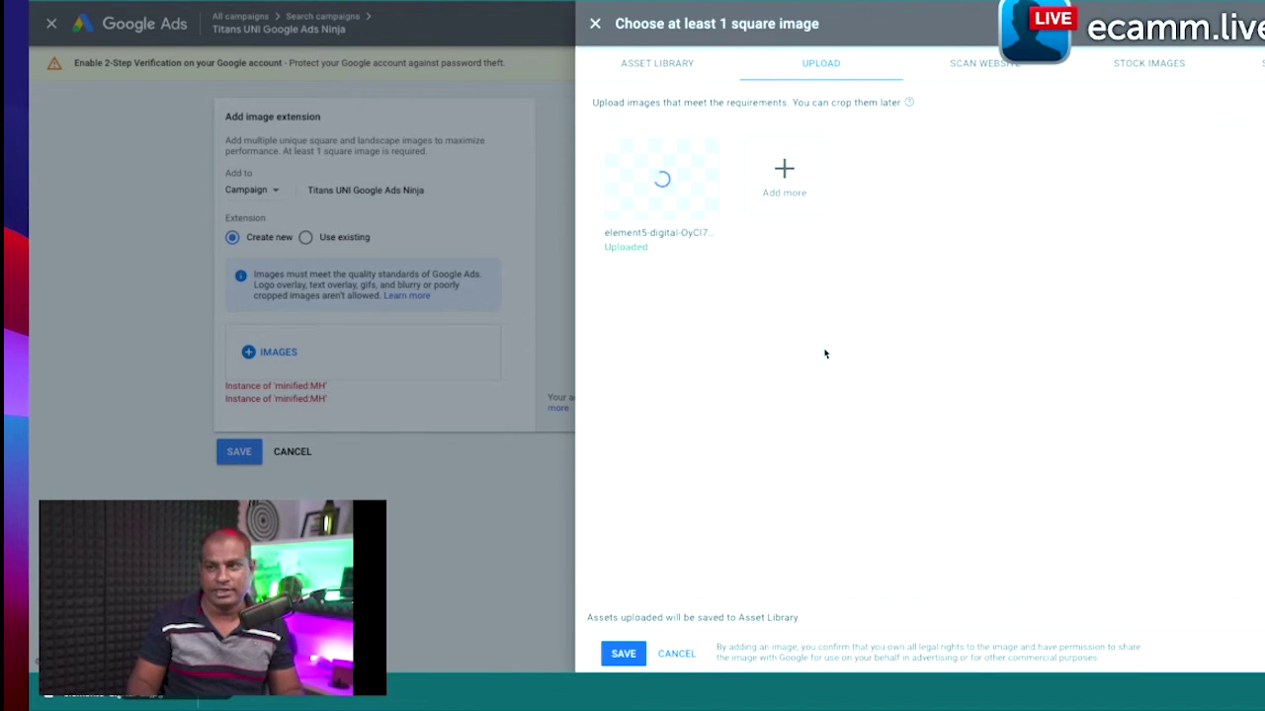
click(623, 652)
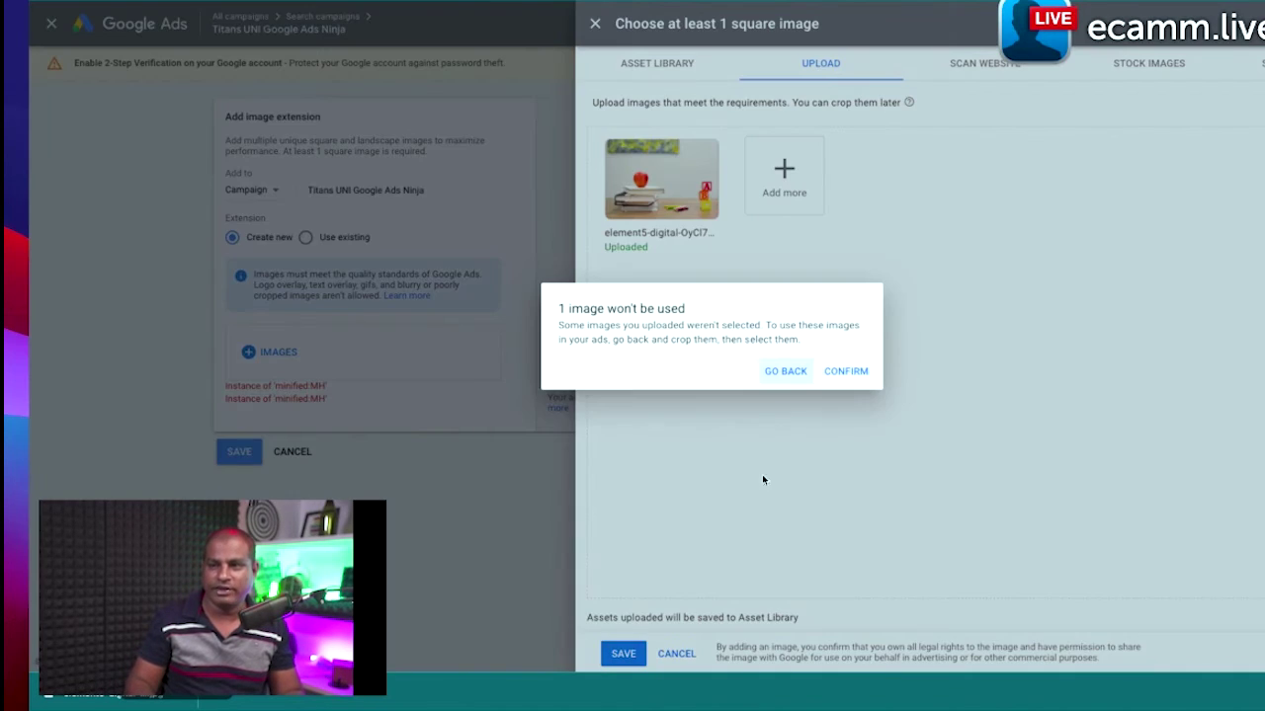
drag(588, 328, 825, 342)
click(826, 344)
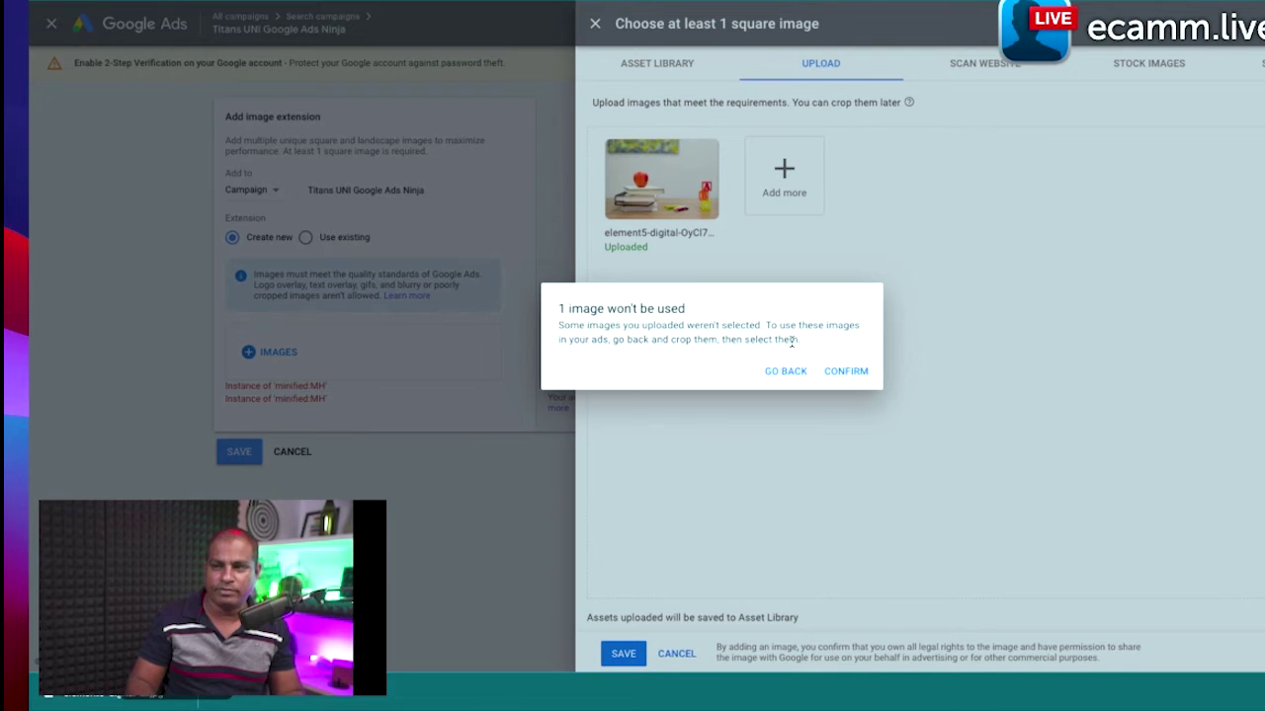
click(794, 373)
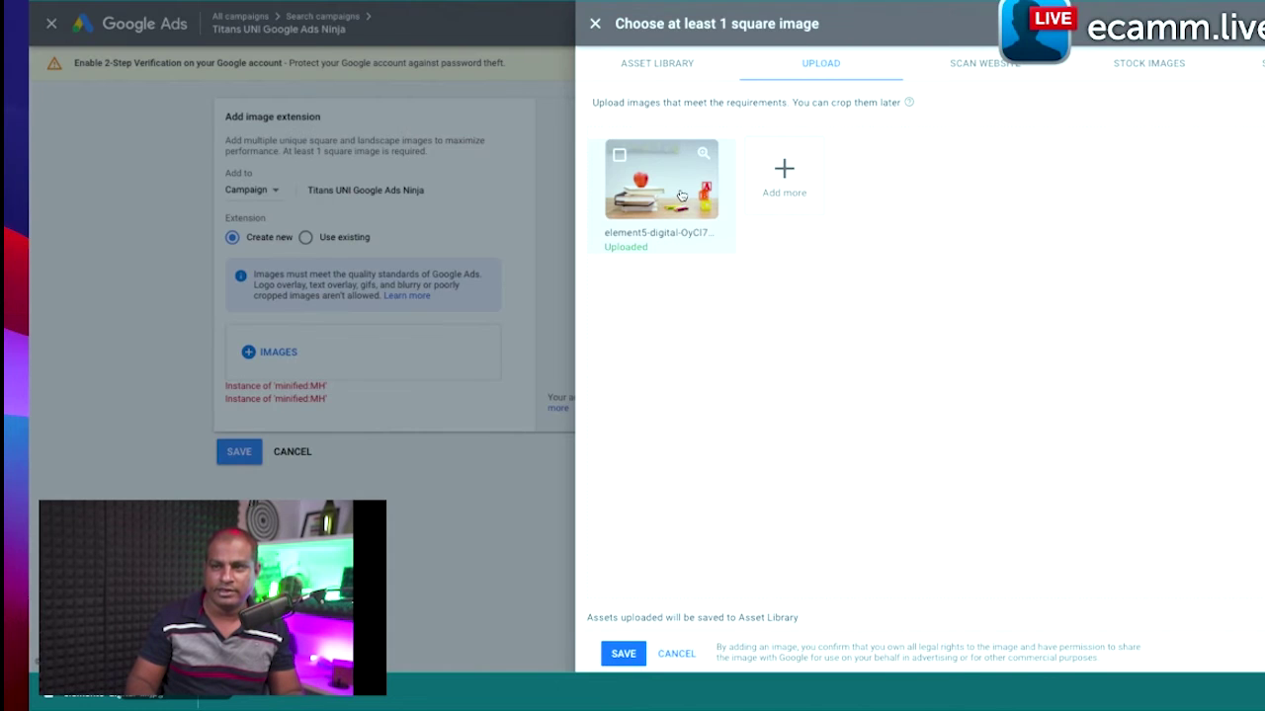
- Shift the uploaded photo's 1:1 crop to frame the apple and books, select the 1:1 and 1.91:1 ratios, and save the image extension
click(680, 195)
drag(713, 244, 681, 244)
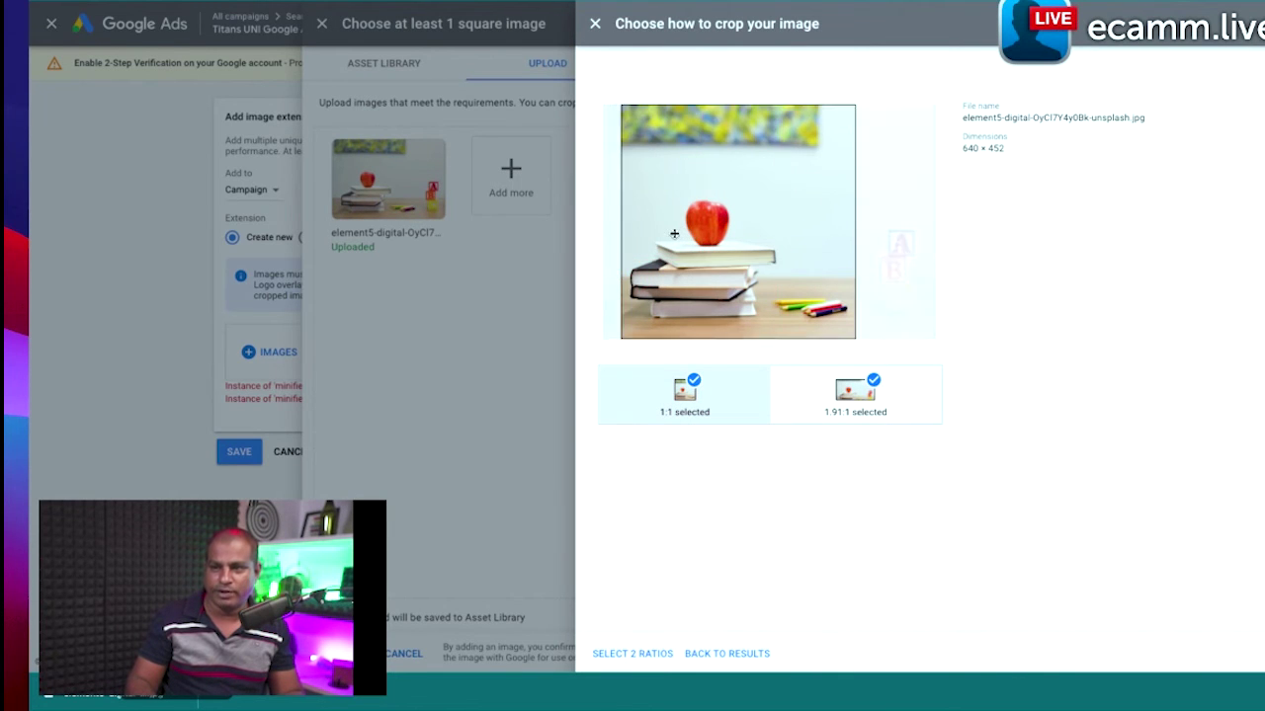
click(649, 657)
click(624, 654)
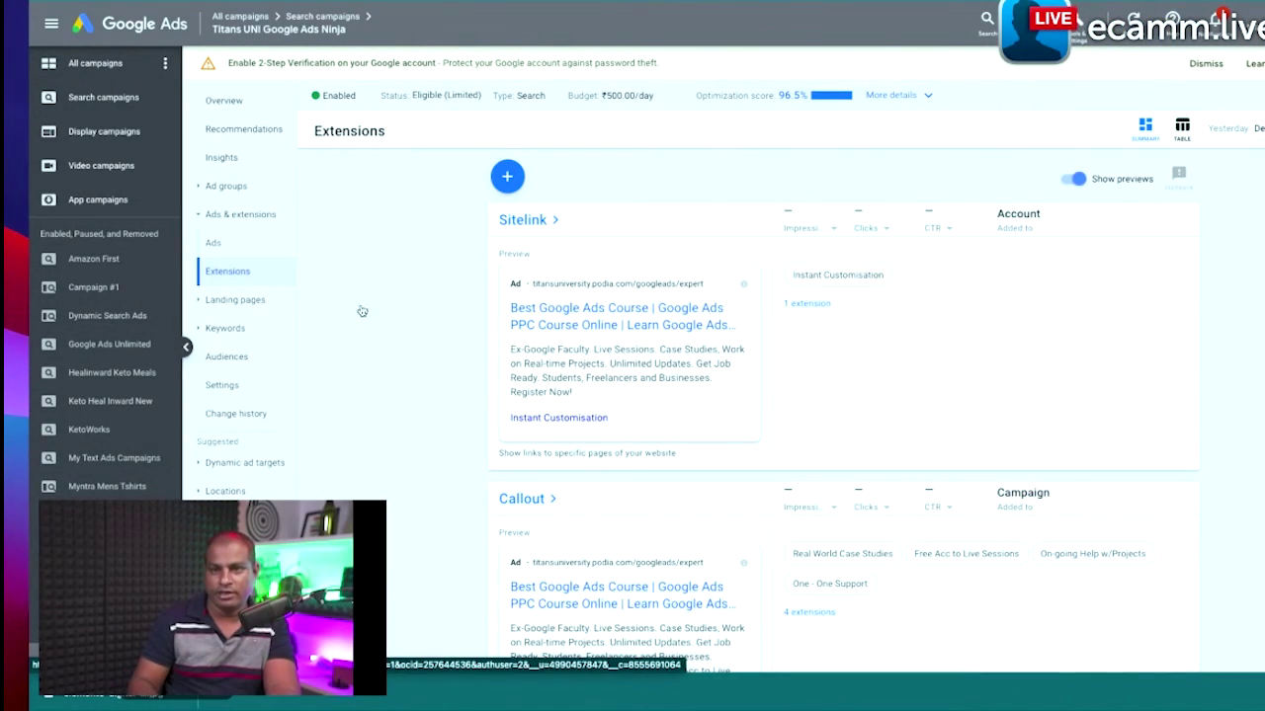
- Find the new image extensions on the campaign's Extensions page and check the apple photo's status in the Image table
scroll(516, 332, down, 10)
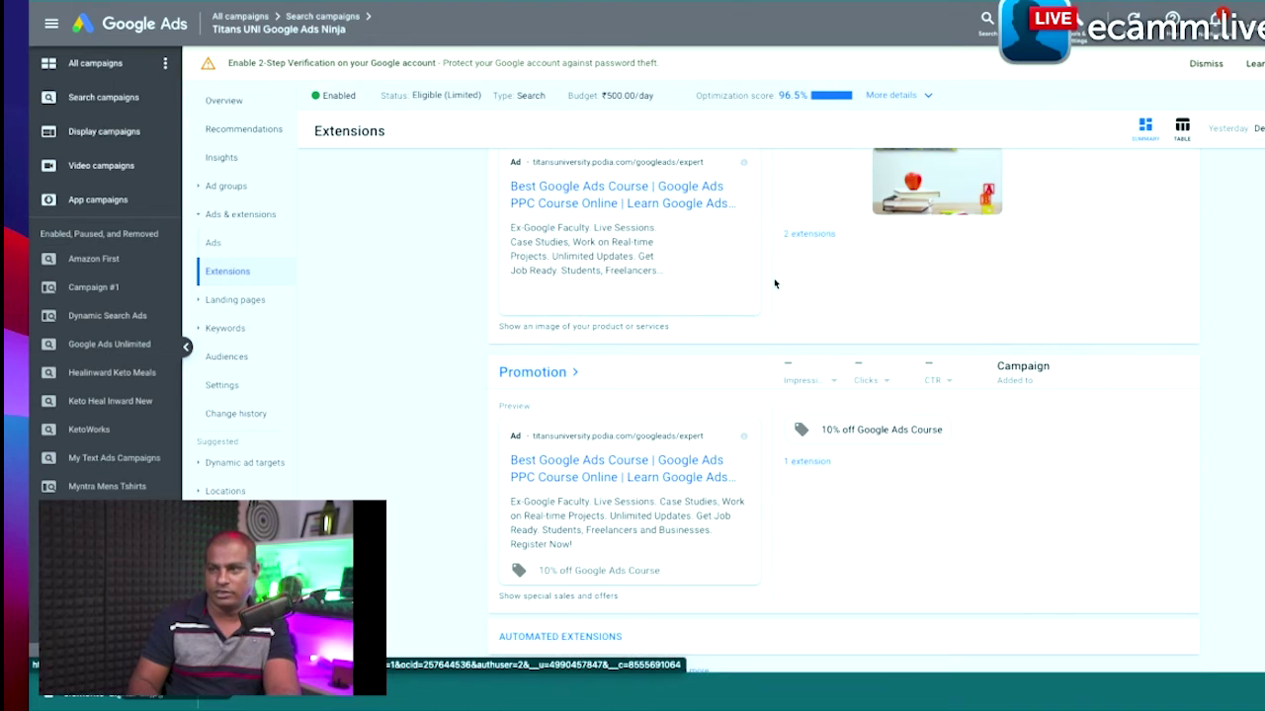
scroll(897, 256, up, 2)
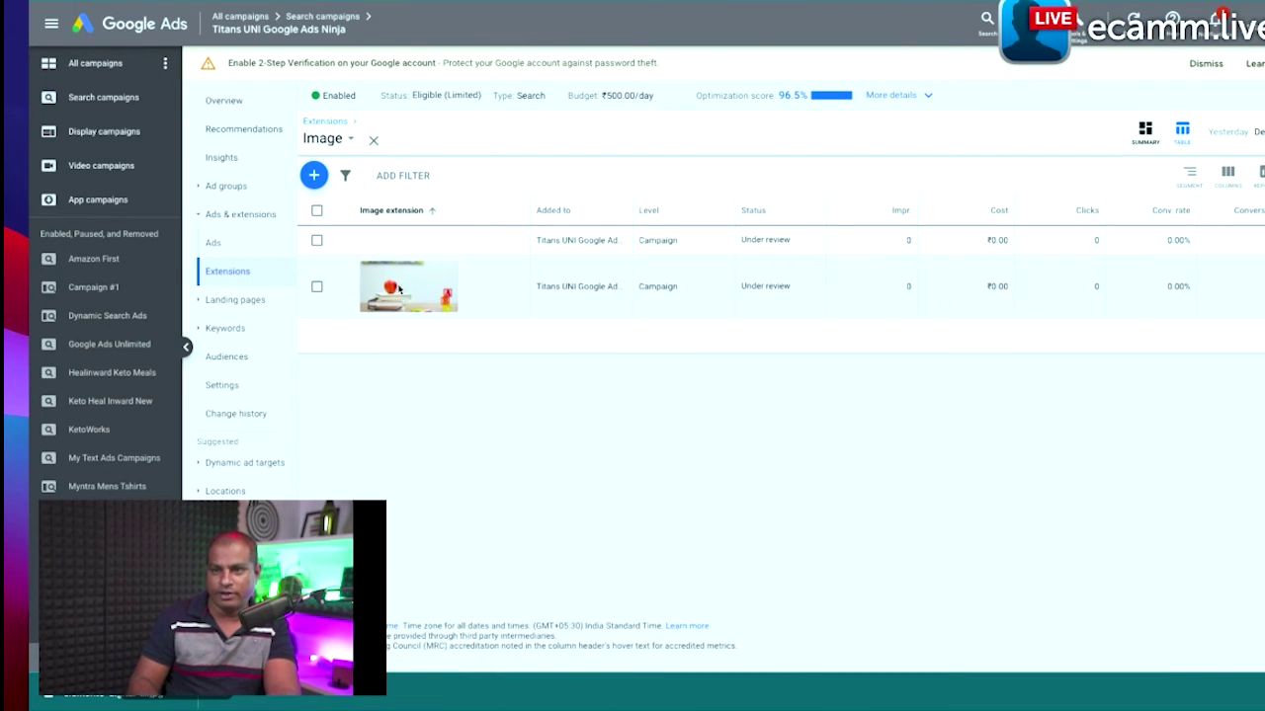
mouse_move(385, 269)
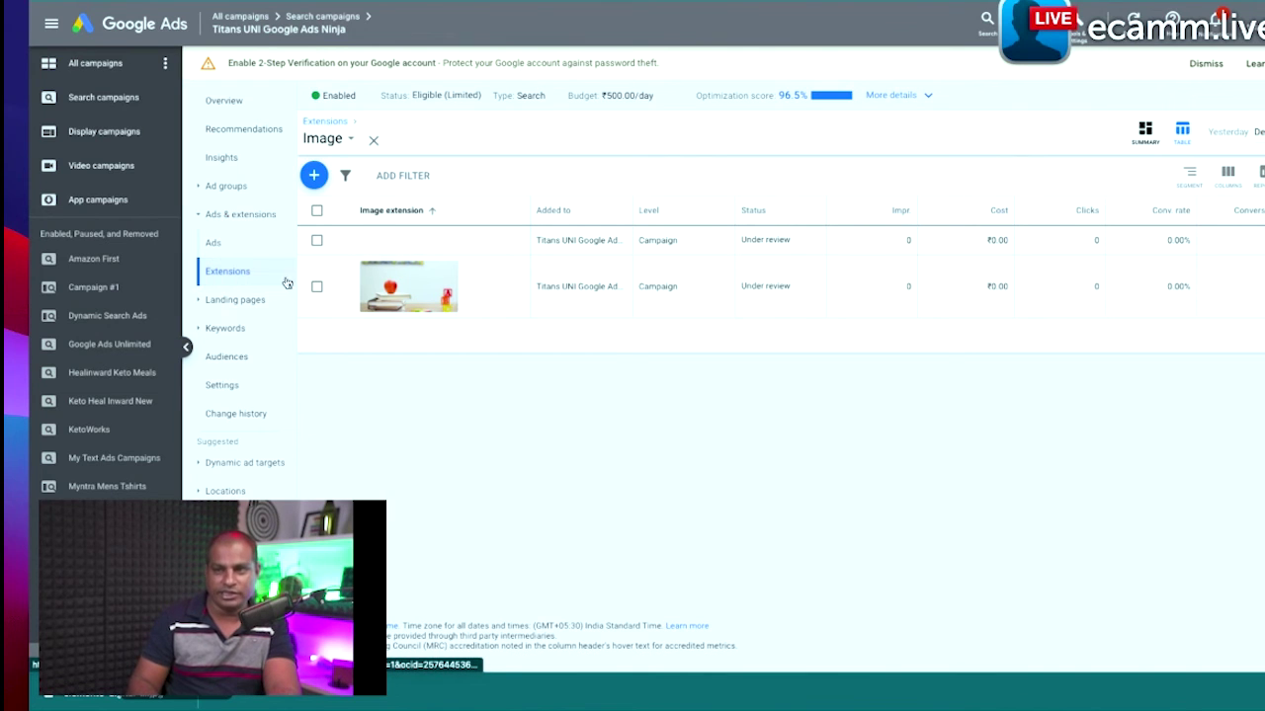
mouse_move(449, 306)
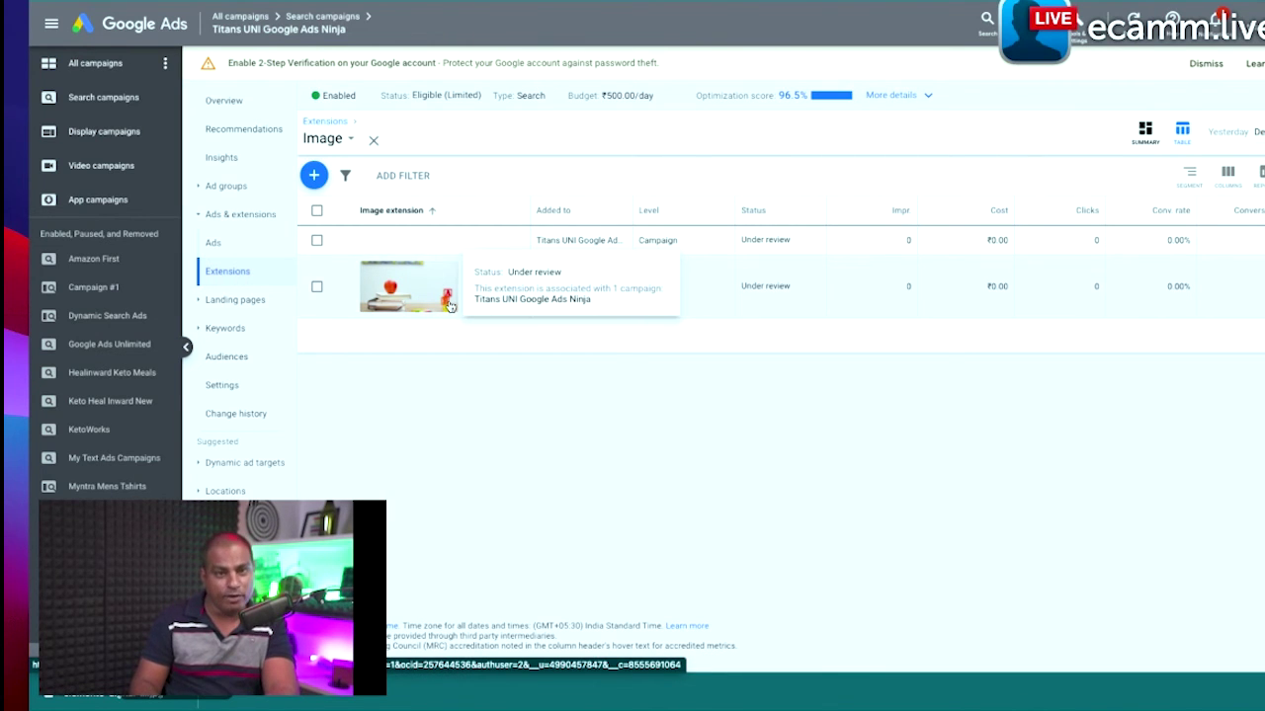